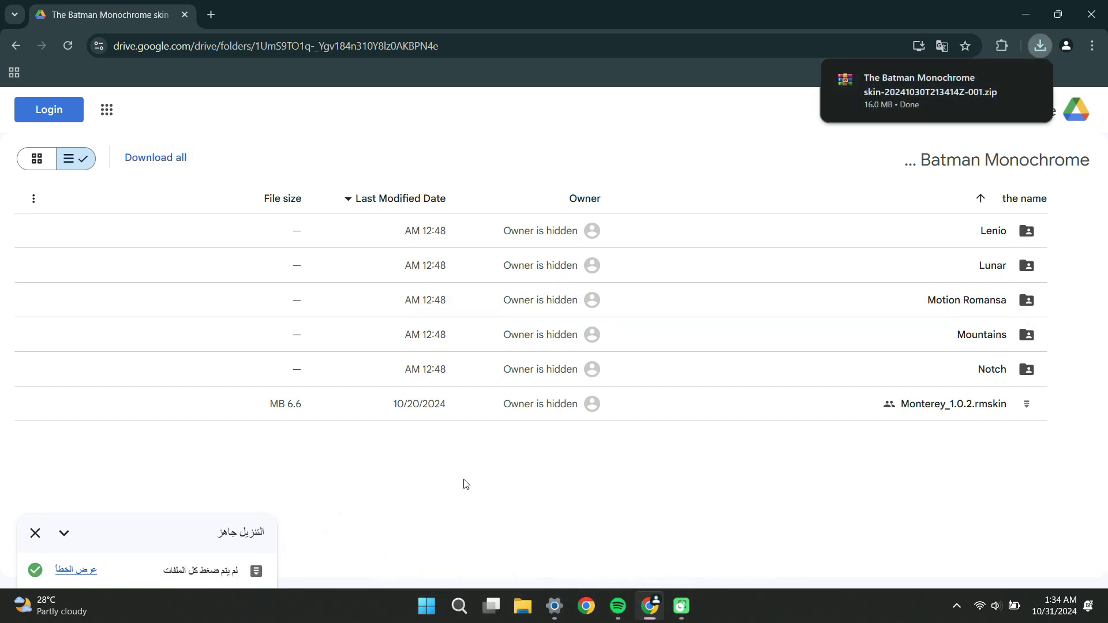
# Step: Close the browser and open the desktop's Downloads folder in a maximized window
pyautogui.moveTo(1016, 85)
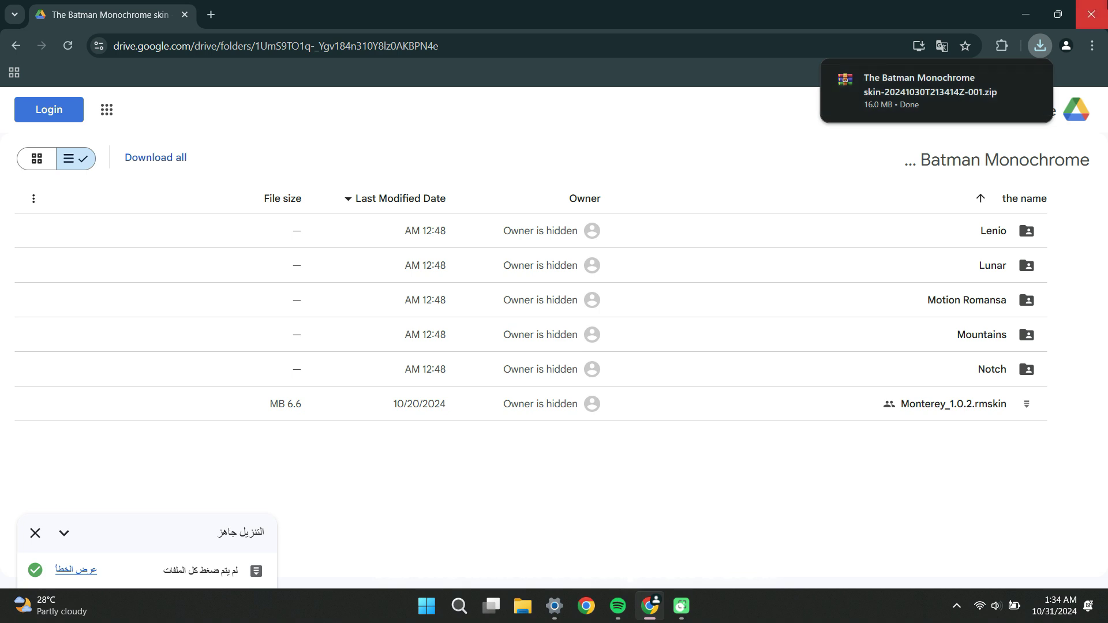
pyautogui.click(1095, 14)
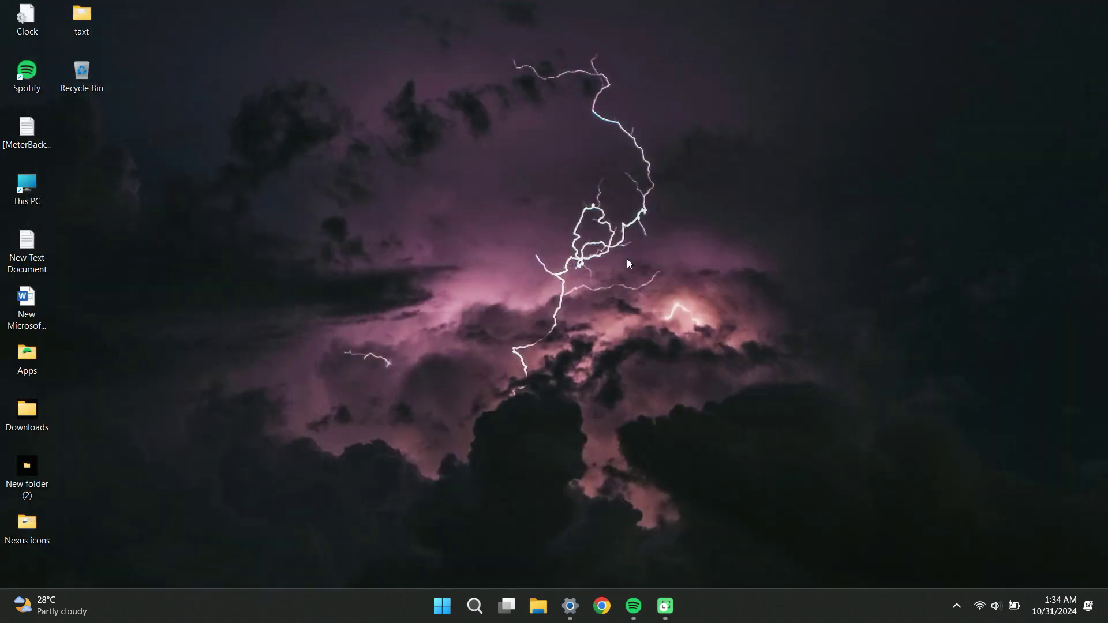
pyautogui.rightClick(630, 264)
pyautogui.click(679, 326)
pyautogui.rightClick(36, 411)
pyautogui.click(98, 226)
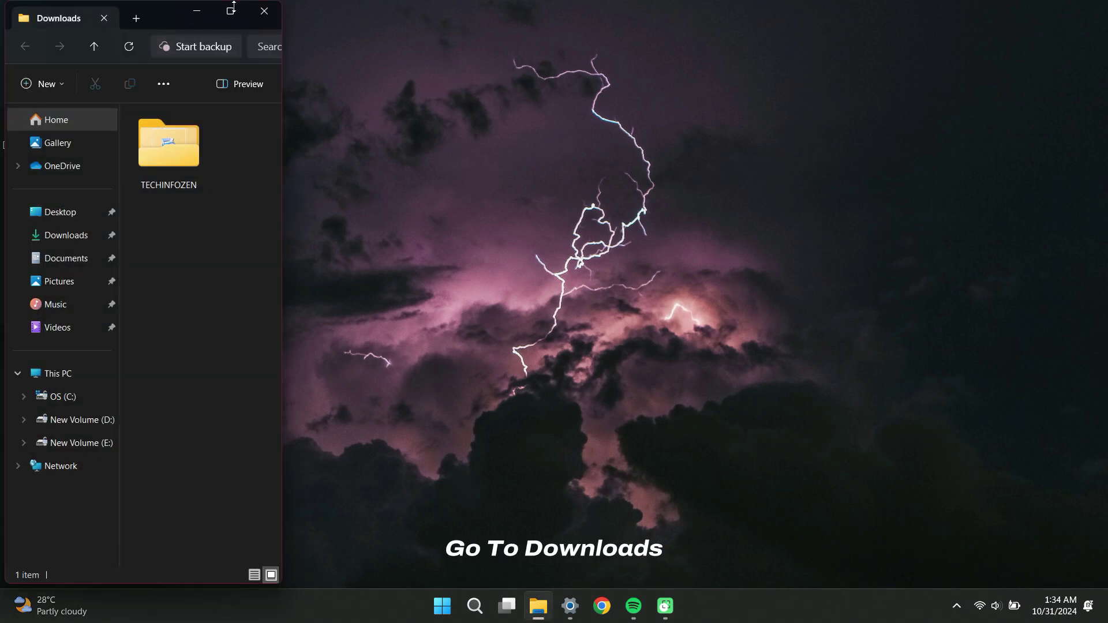
pyautogui.click(233, 15)
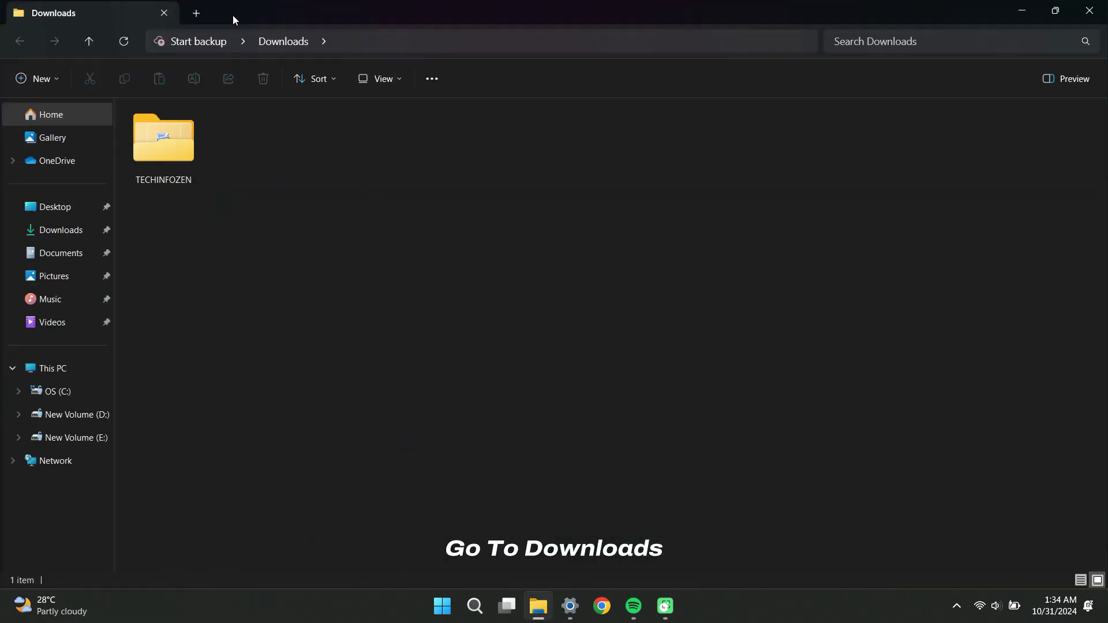
# Step: Open the TECHINFOZEN folder and extract The Batman Monochrome skin archive into that same folder
pyautogui.rightClick(169, 159)
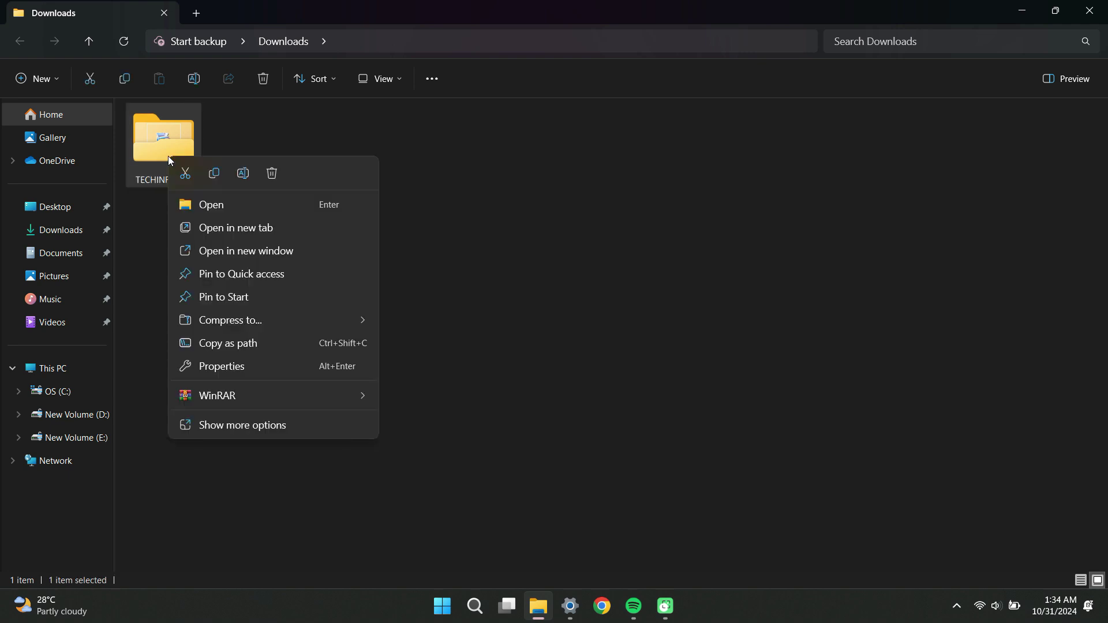
pyautogui.click(193, 201)
pyautogui.click(331, 220)
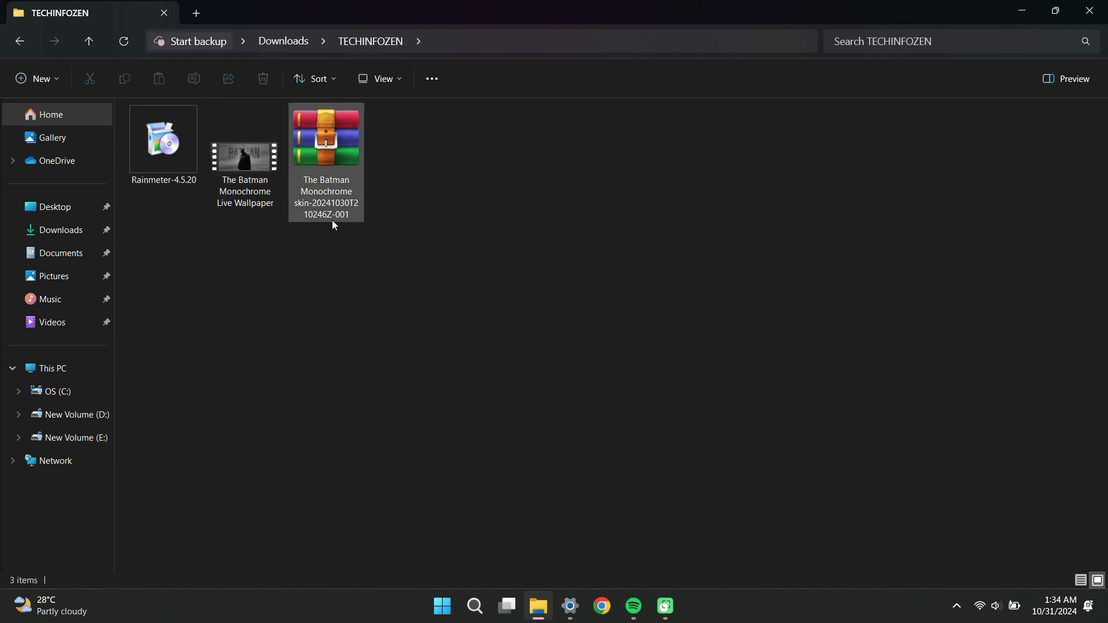
pyautogui.rightClick(316, 140)
pyautogui.moveTo(445, 378)
pyautogui.click(571, 448)
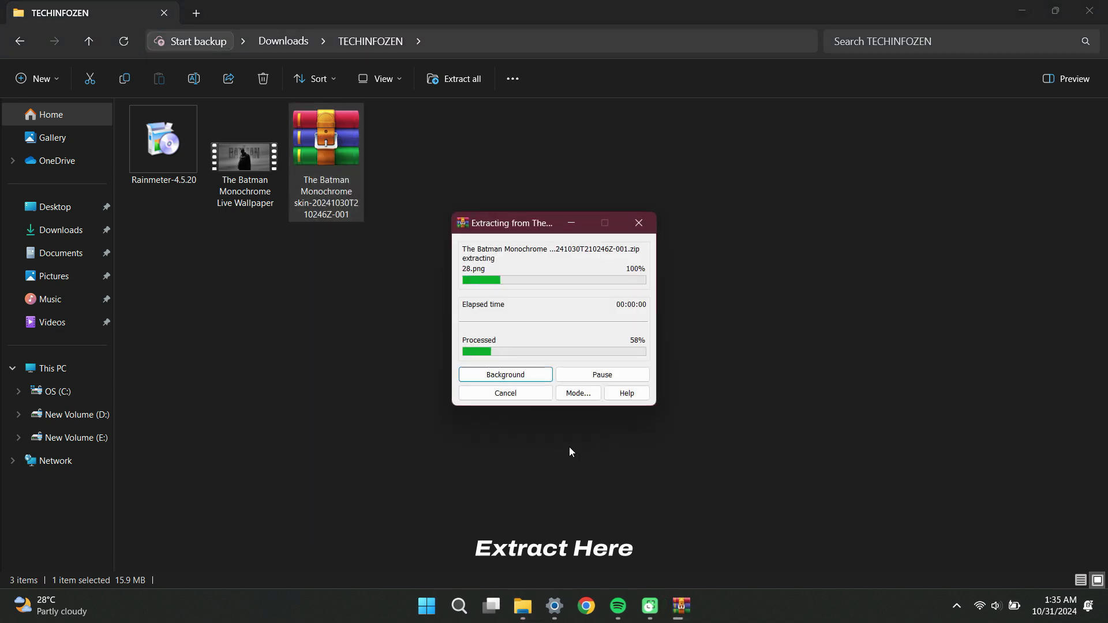
# Step: Run the Rainmeter-4.5.20 installer as administrator and complete a standard installation
pyautogui.rightClick(174, 151)
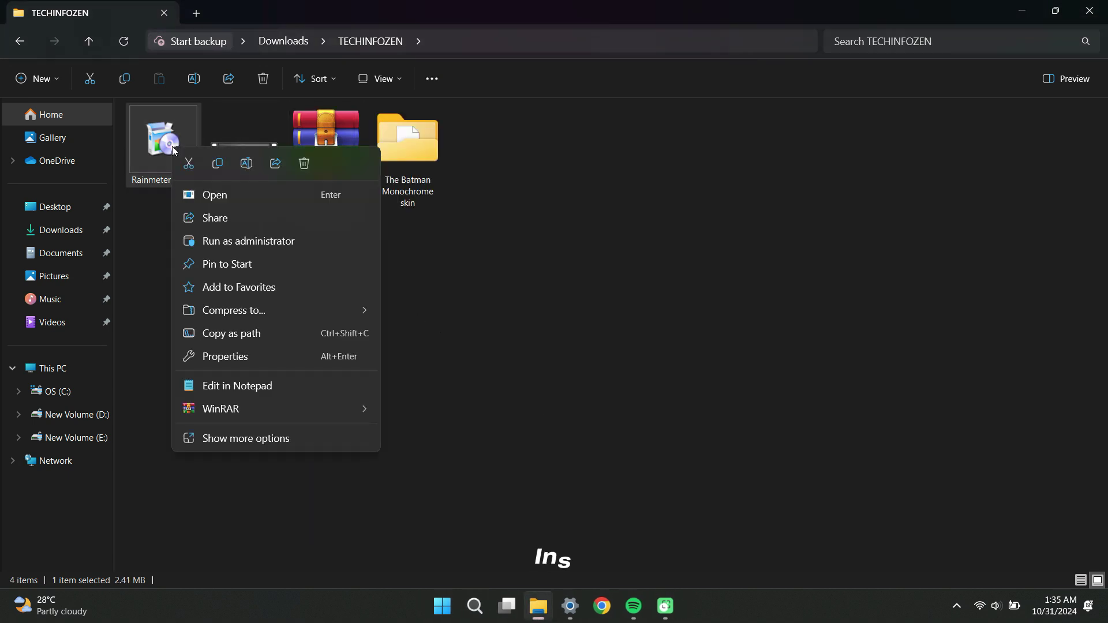
pyautogui.click(230, 240)
pyautogui.click(557, 335)
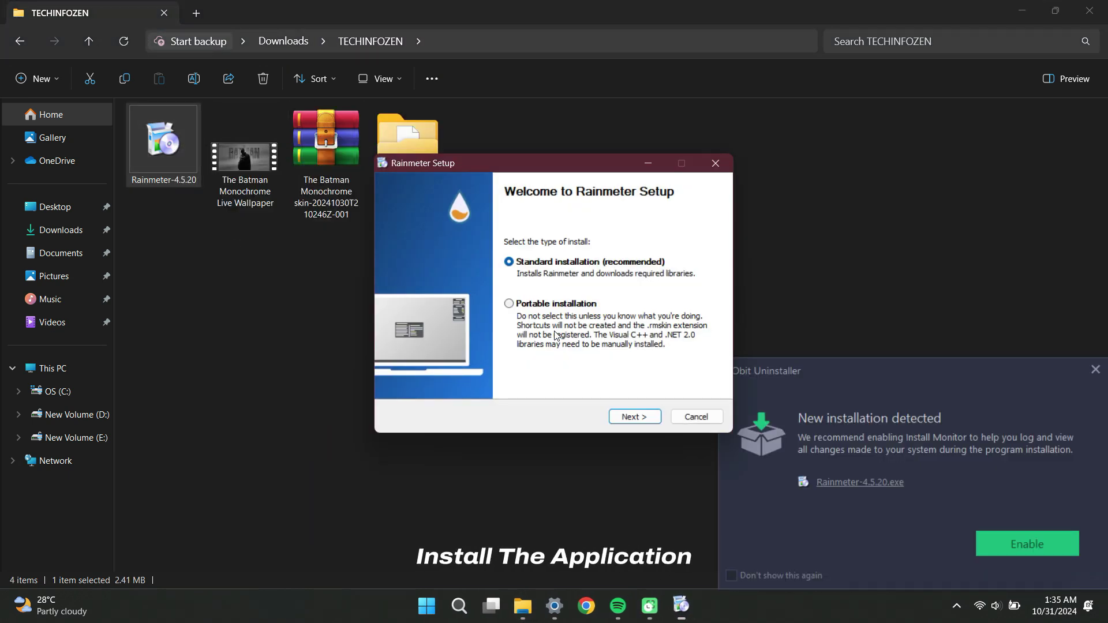
pyautogui.click(618, 420)
pyautogui.click(617, 421)
pyautogui.click(618, 417)
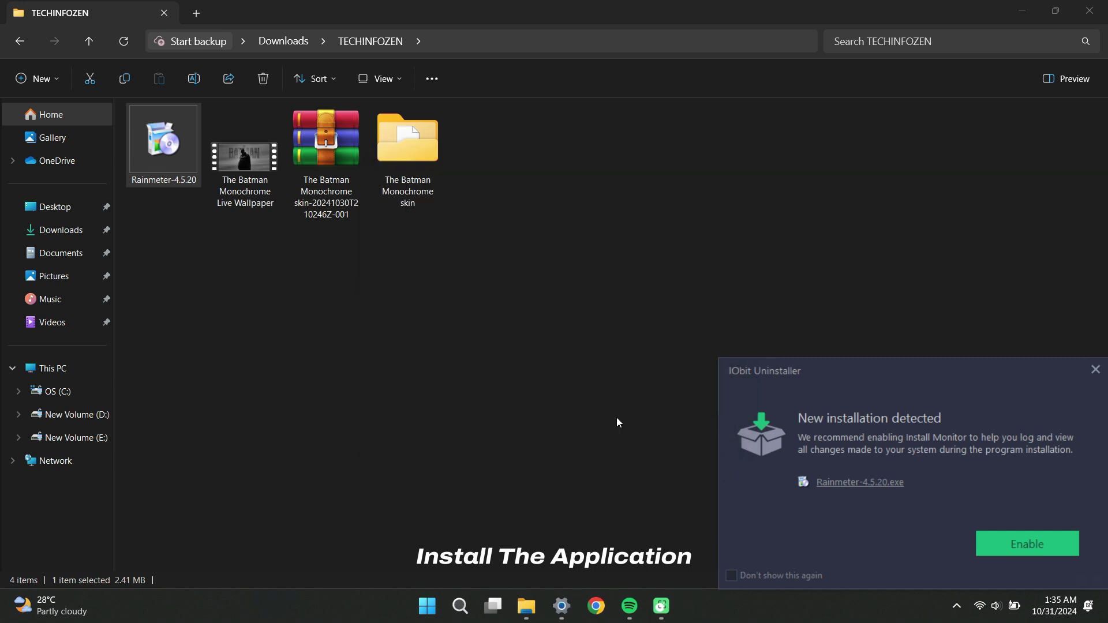
pyautogui.rightClick(613, 386)
pyautogui.click(633, 552)
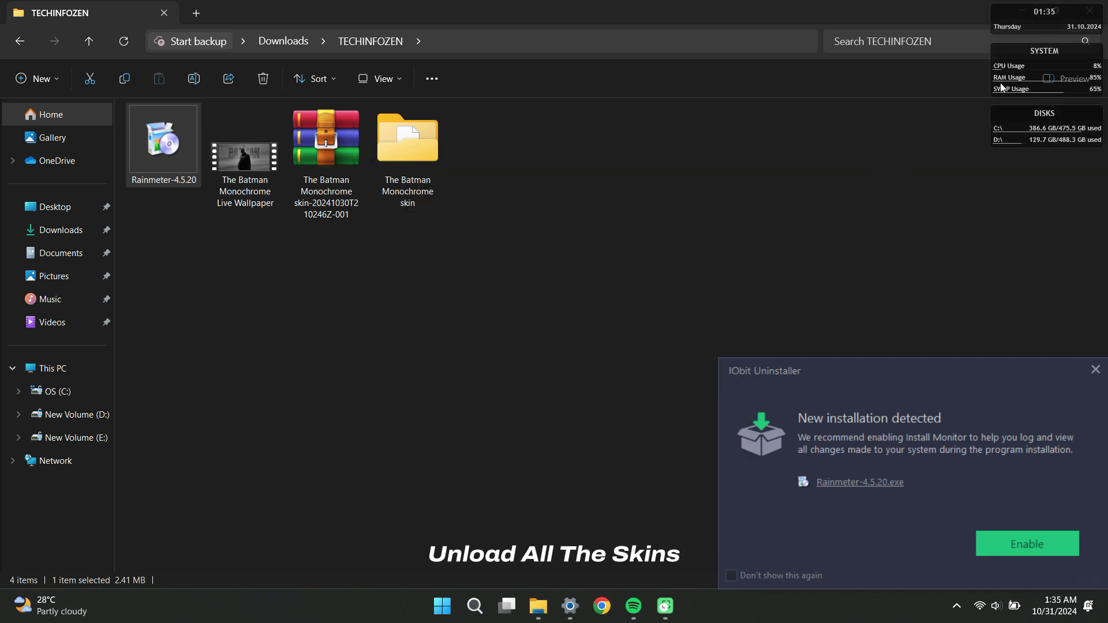
# Step: Unload the default System, Disks and clock skins from the desktop, and dismiss the IObit Uninstaller notification
pyautogui.rightClick(1007, 81)
pyautogui.click(1027, 237)
pyautogui.rightClick(1022, 126)
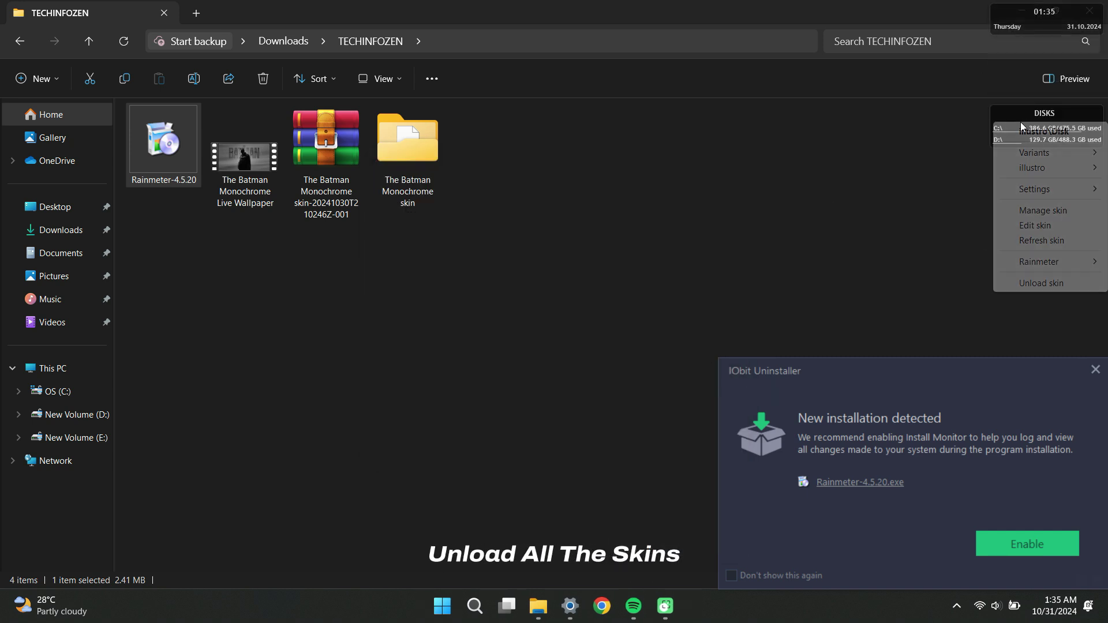
pyautogui.click(1042, 283)
pyautogui.rightClick(1030, 23)
pyautogui.click(1035, 182)
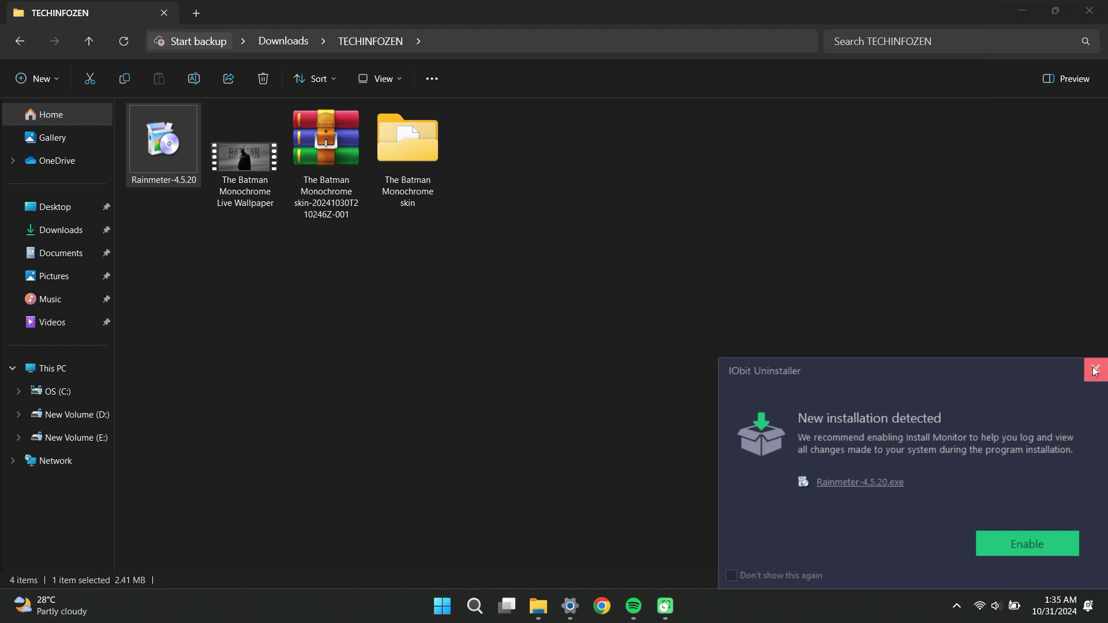
pyautogui.click(1095, 369)
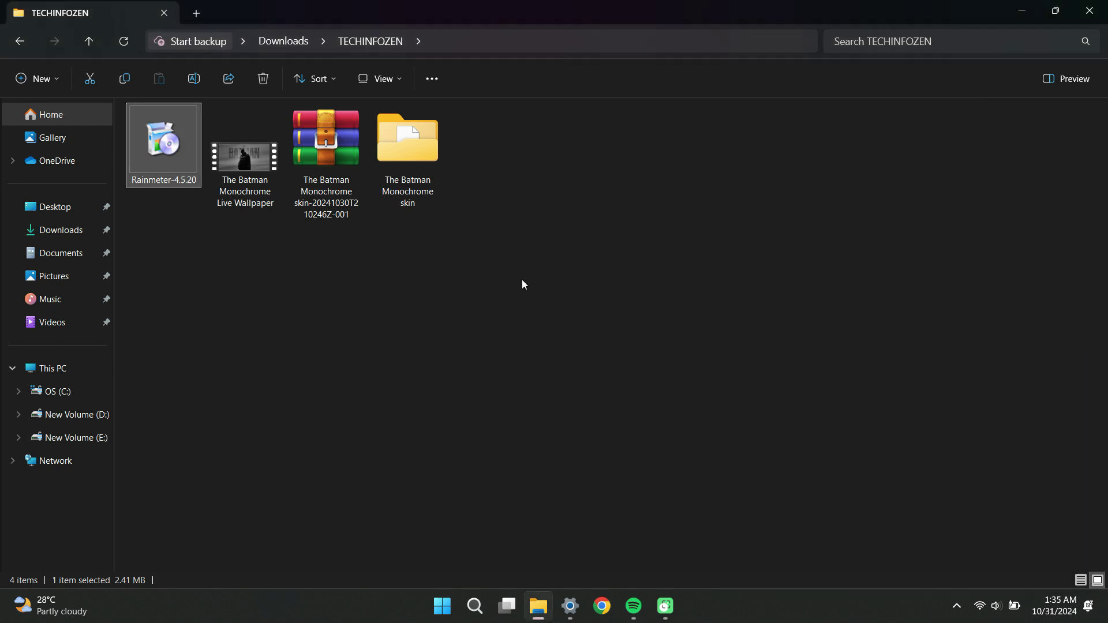
# Step: Copy the Lenio, Lunar, Motion Romansa, Mountains and Notch folders from the extracted The Batman Monochrome skin folder
pyautogui.rightClick(407, 148)
pyautogui.click(433, 193)
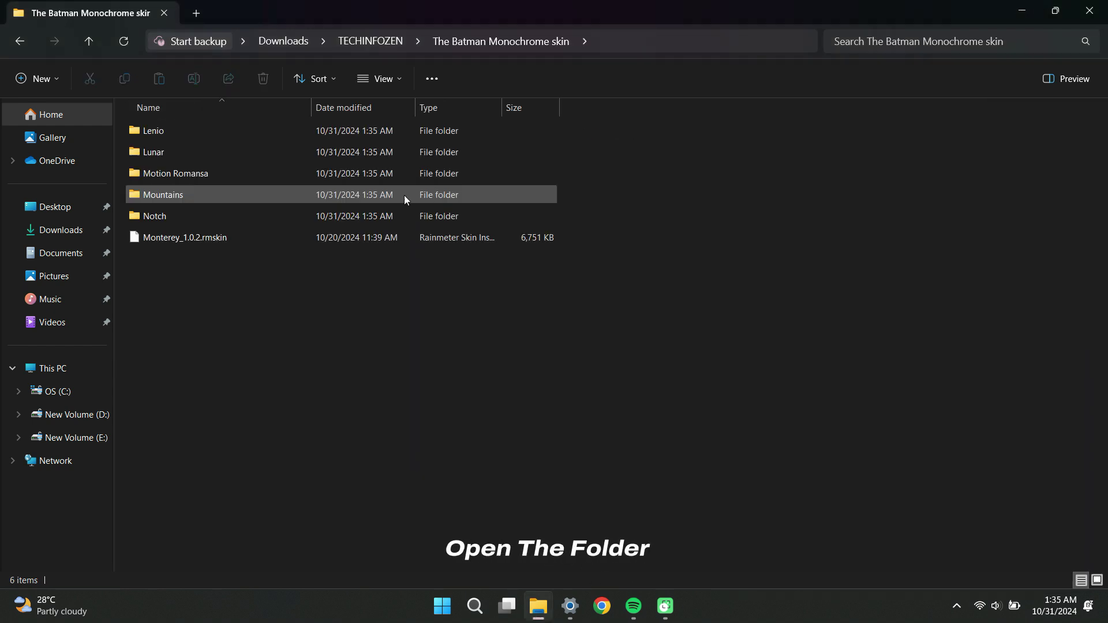
pyautogui.click(194, 216)
pyautogui.hotkey('shift', 'Up')
pyautogui.hotkey('shift', 'Up')
pyautogui.hotkey('shift', 'Up')
pyautogui.hotkey('shift', 'Up')
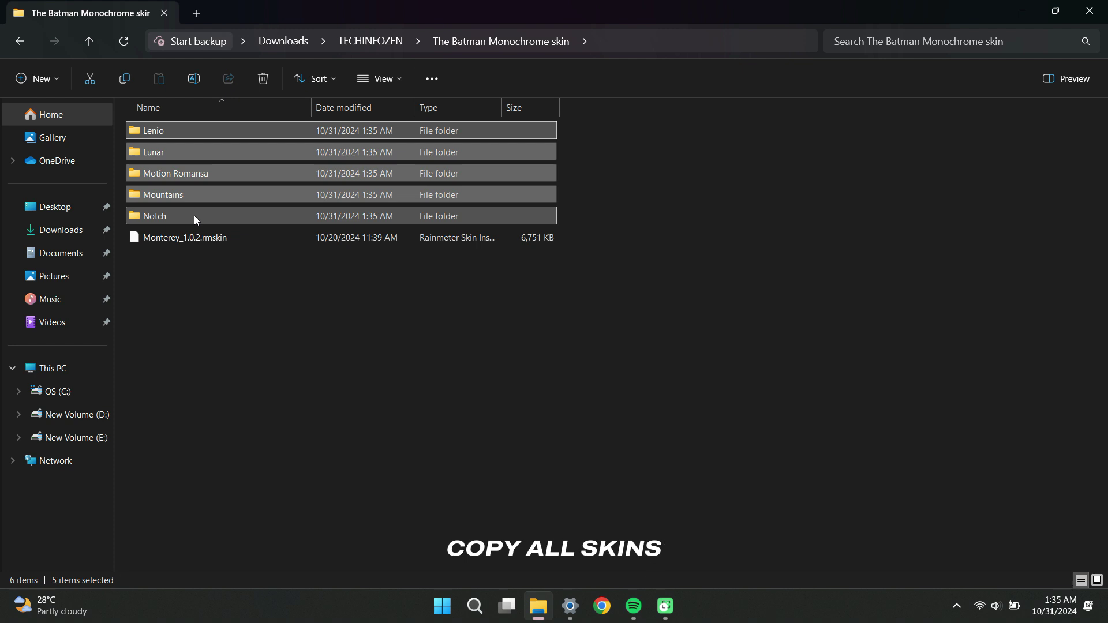
pyautogui.rightClick(191, 151)
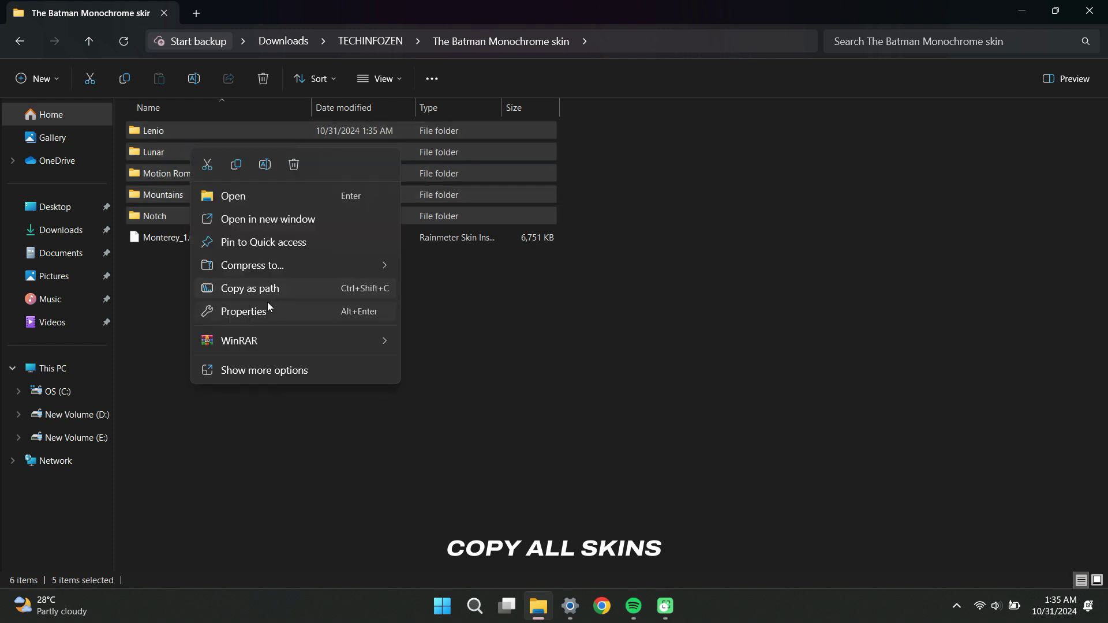
pyautogui.click(268, 373)
pyautogui.click(258, 334)
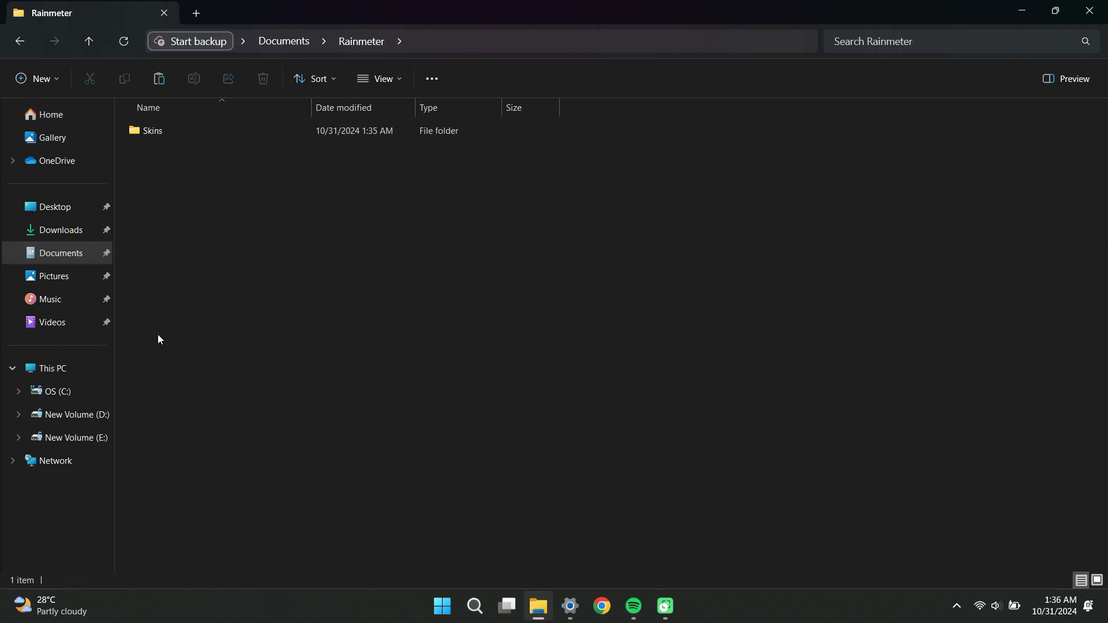
# Step: Paste the copied skin folders into the Skins folder under Documents > Rainmeter
pyautogui.doubleClick(167, 131)
pyautogui.rightClick(193, 209)
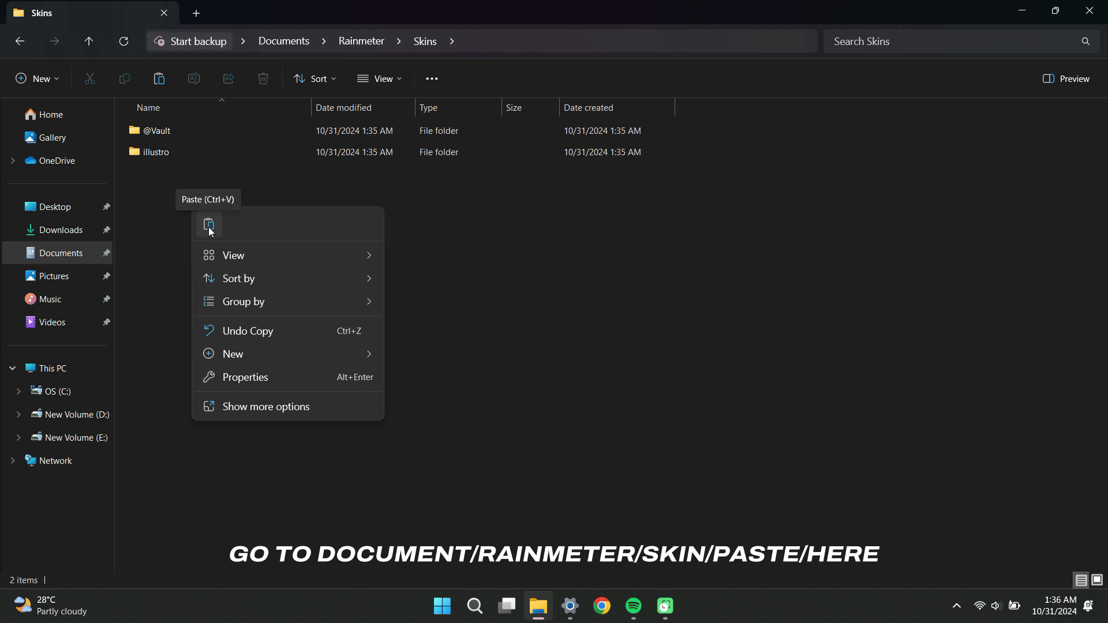
pyautogui.click(209, 226)
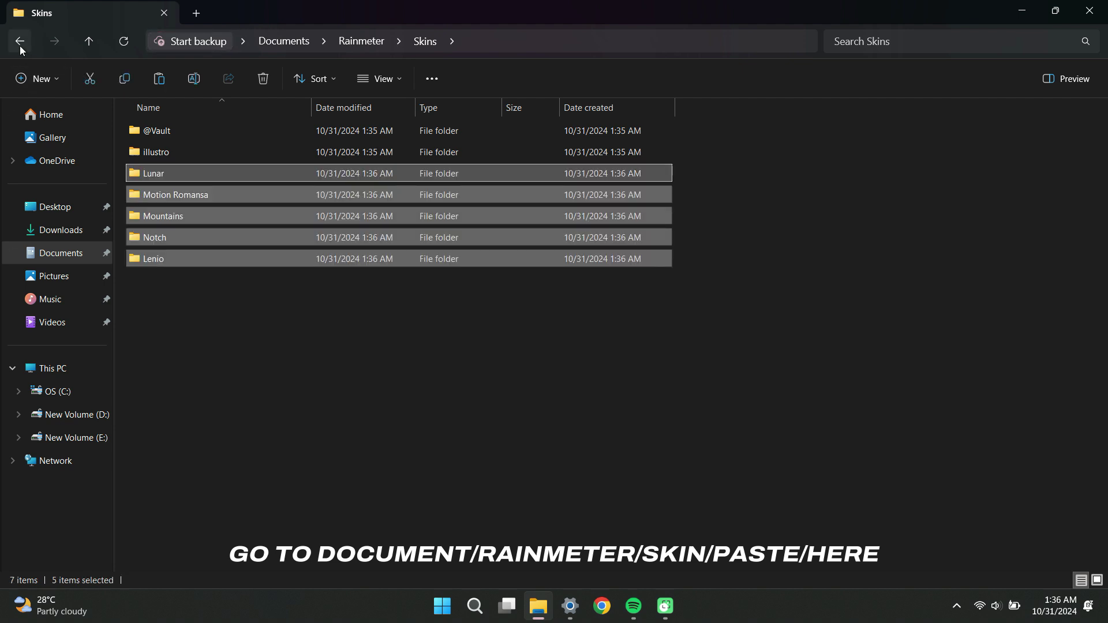
# Step: Return to The Batman Monochrome skin folder and install the Monterey_1.0.2.rmskin package
pyautogui.click(19, 41)
pyautogui.click(20, 41)
pyautogui.click(217, 236)
pyautogui.rightClick(217, 236)
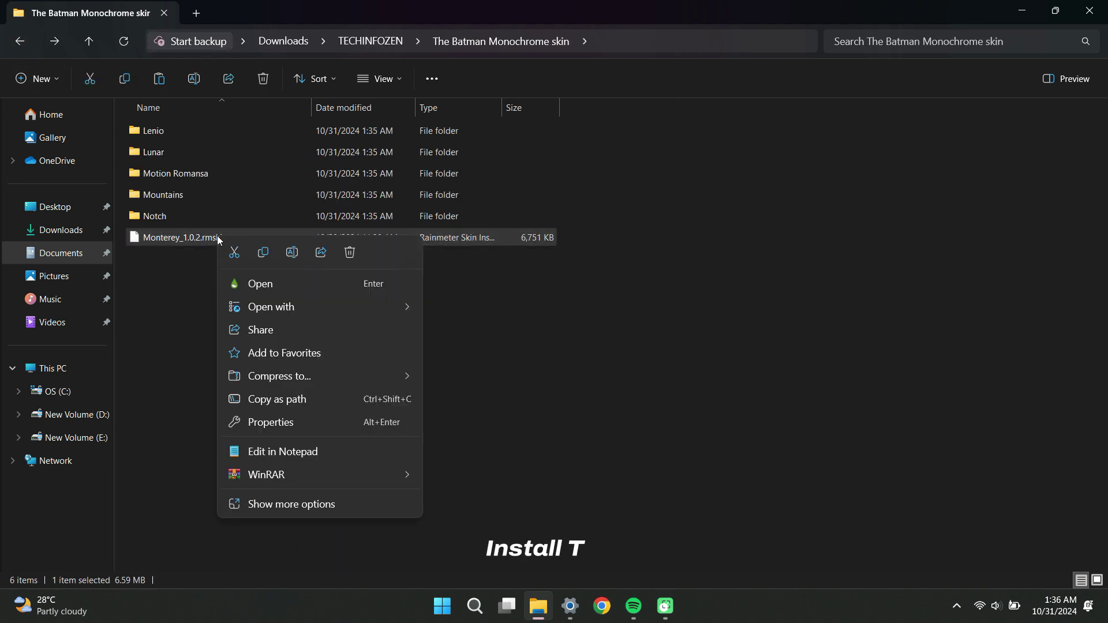
pyautogui.click(259, 282)
pyautogui.click(606, 436)
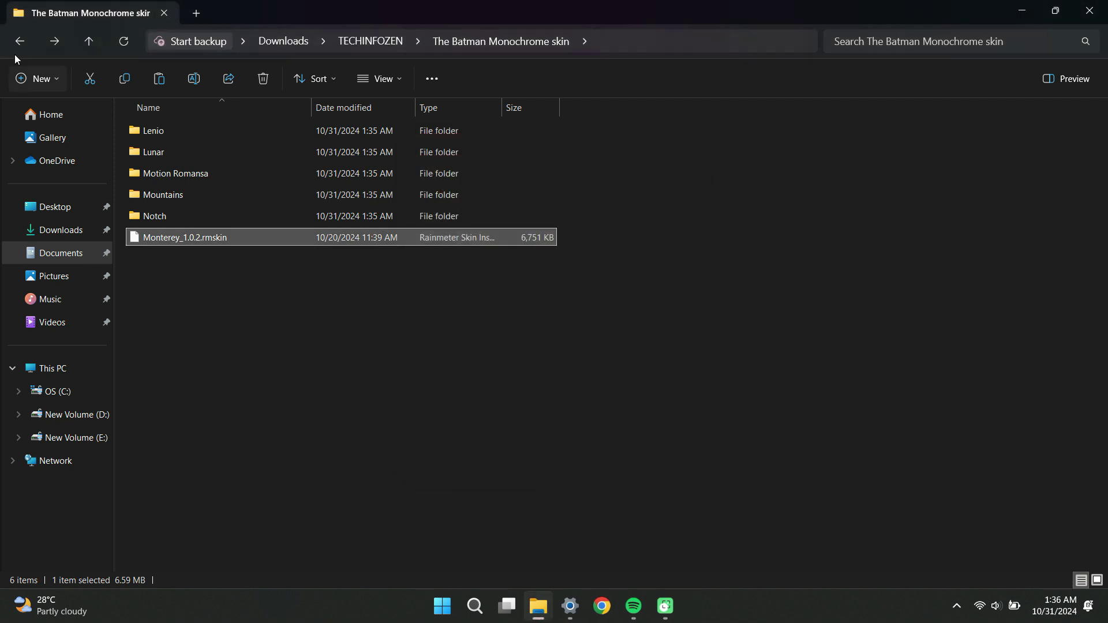
# Step: Switch to Lively Wallpaper, add The Batman Monochrome Live Wallpaper video from the TECHINFOZEN folder, and close both windows
pyautogui.click(17, 45)
pyautogui.press('super+s')
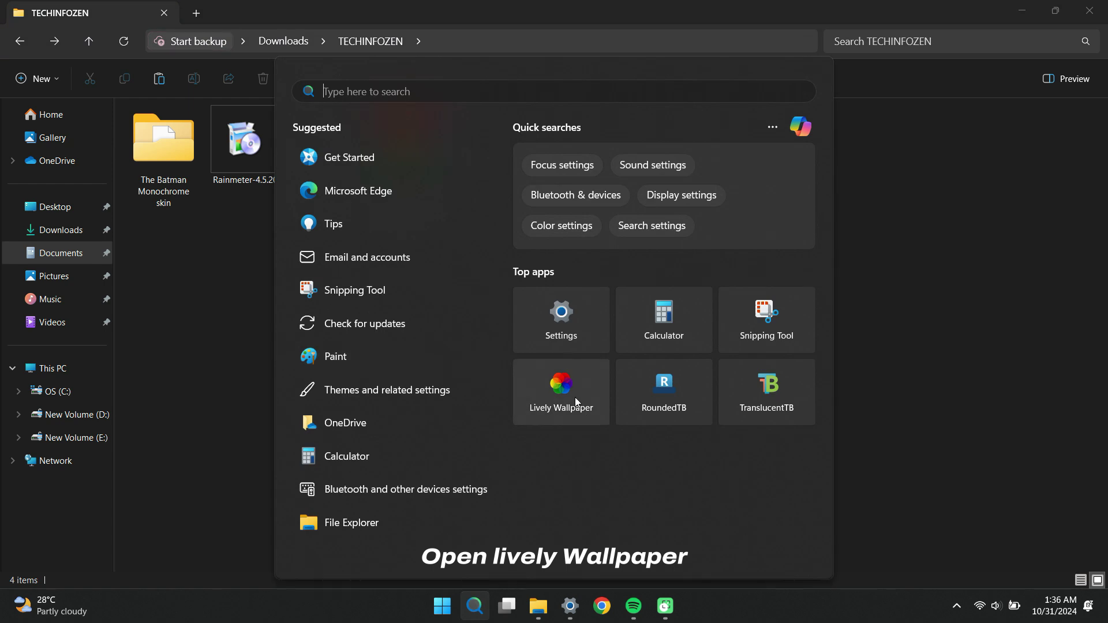
pyautogui.click(575, 397)
pyautogui.moveTo(322, 164); pyautogui.dragTo(714, 243)
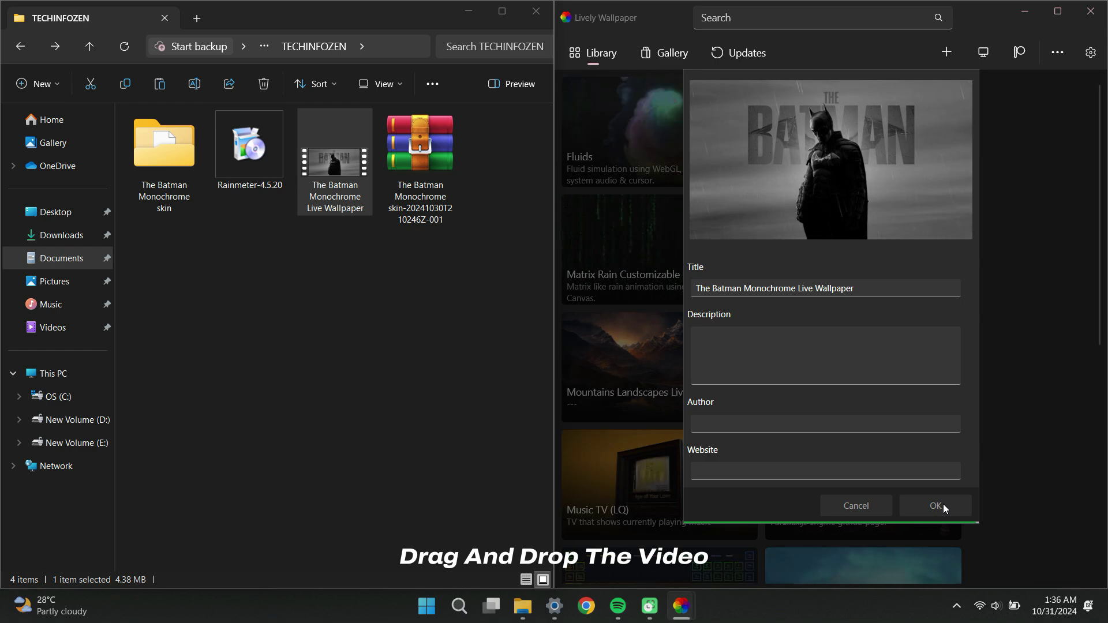
pyautogui.click(936, 506)
pyautogui.click(1091, 10)
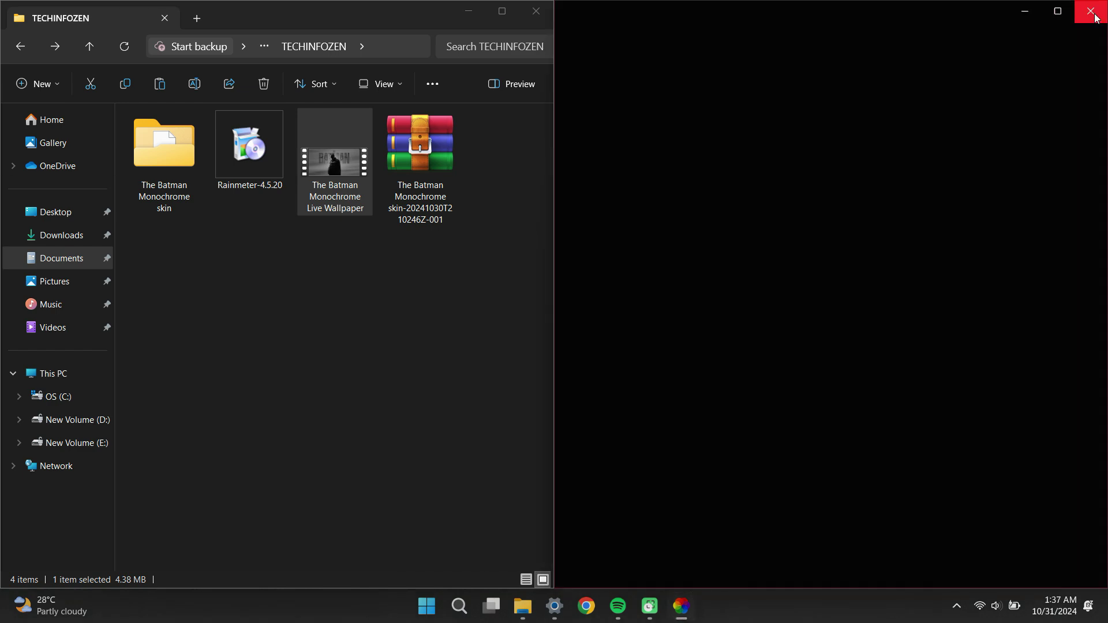
pyautogui.click(536, 12)
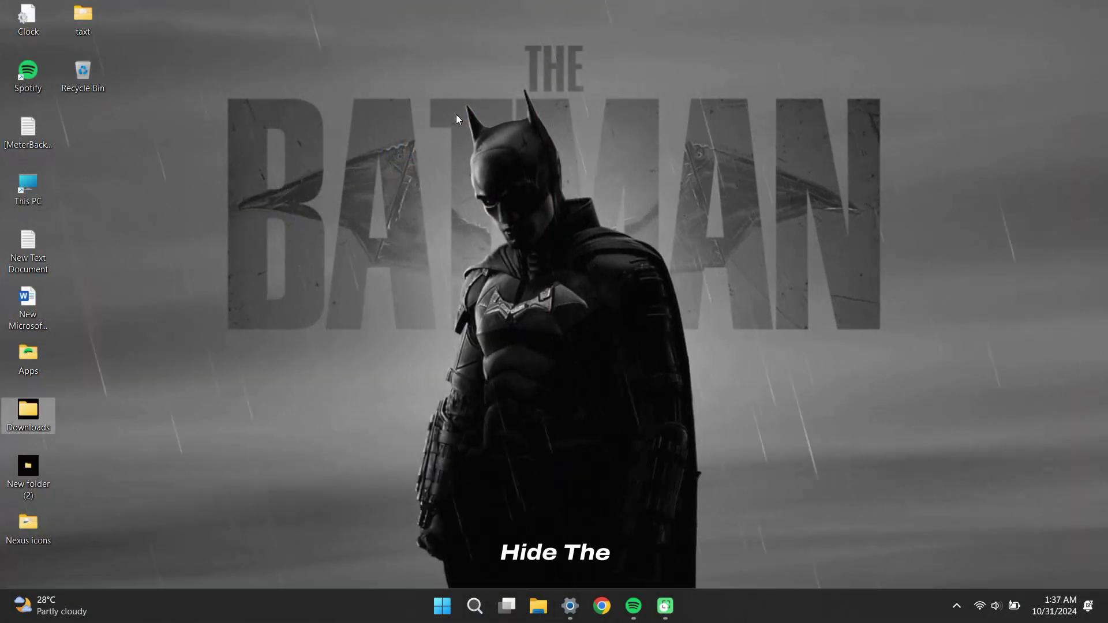
# Step: Hide all the desktop icons
pyautogui.rightClick(186, 252)
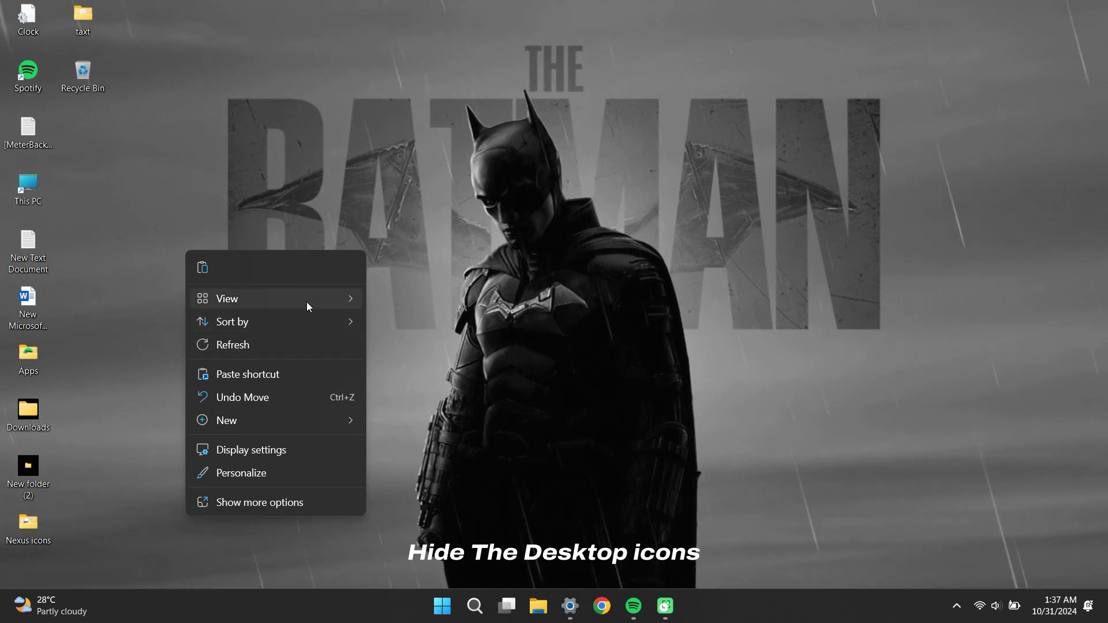
pyautogui.moveTo(314, 298)
pyautogui.click(434, 423)
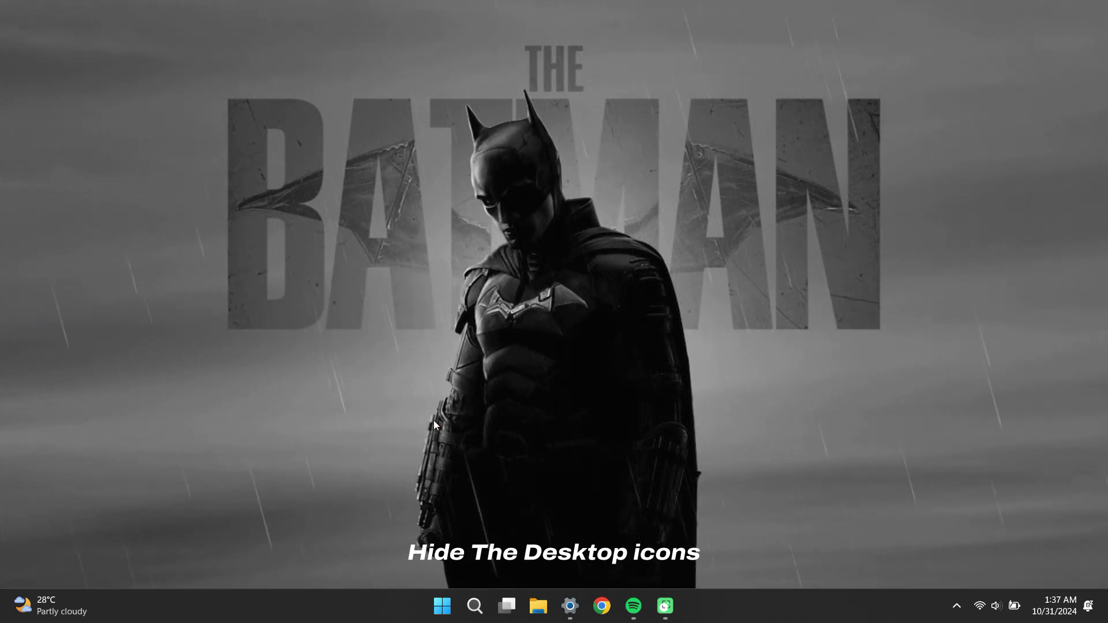
# Step: Switch to Settings, enable automatic hiding of the taskbar in the taskbar behaviors, and close Settings
pyautogui.click(570, 606)
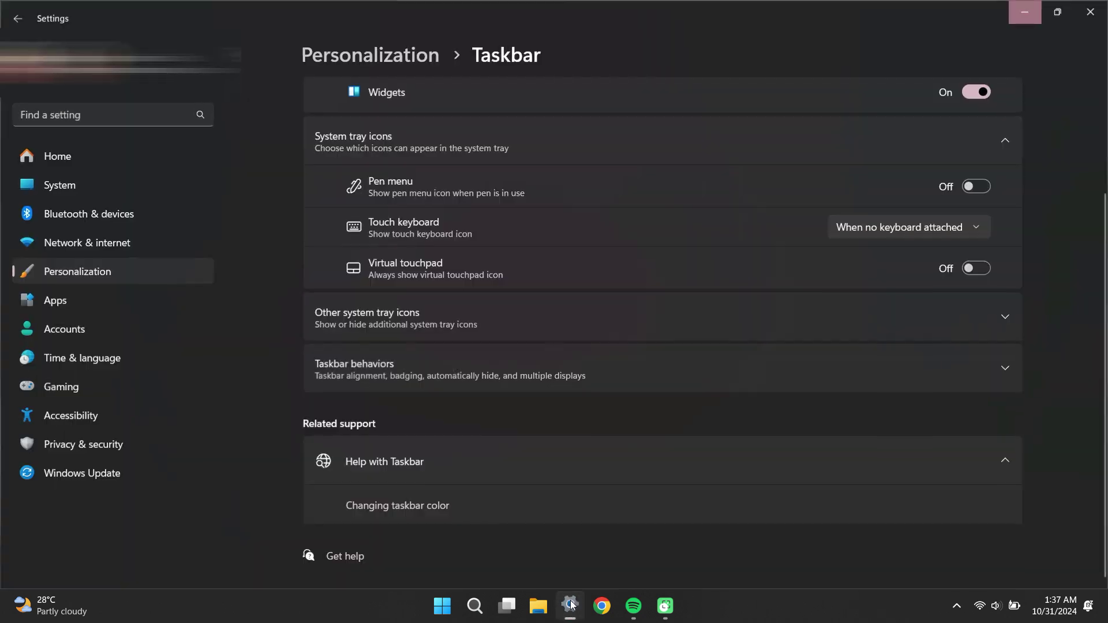
pyautogui.click(501, 367)
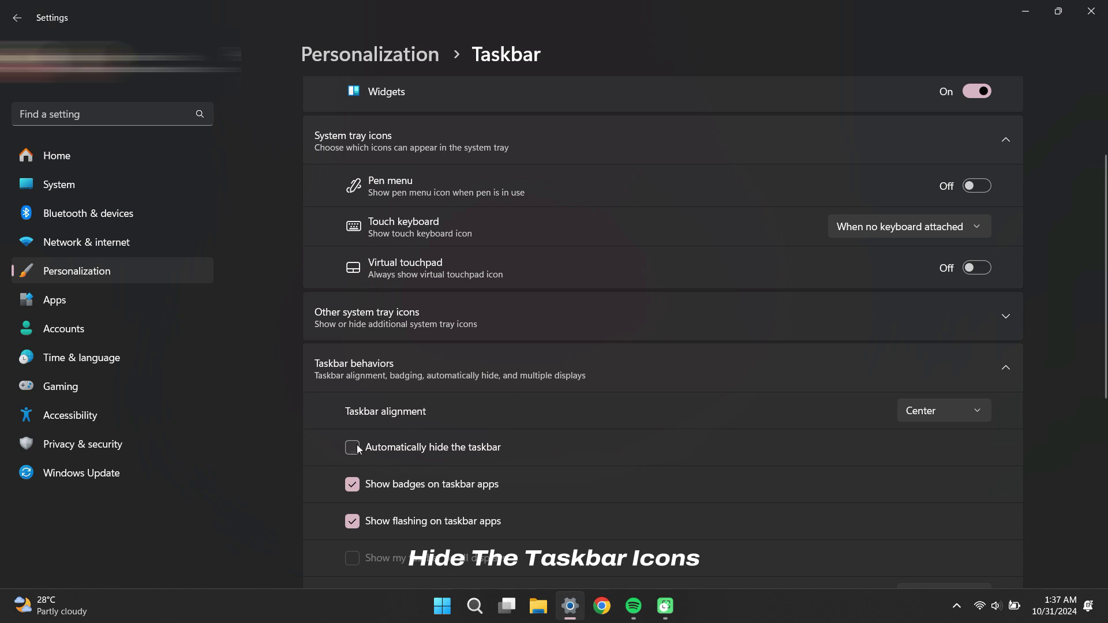
pyautogui.click(352, 448)
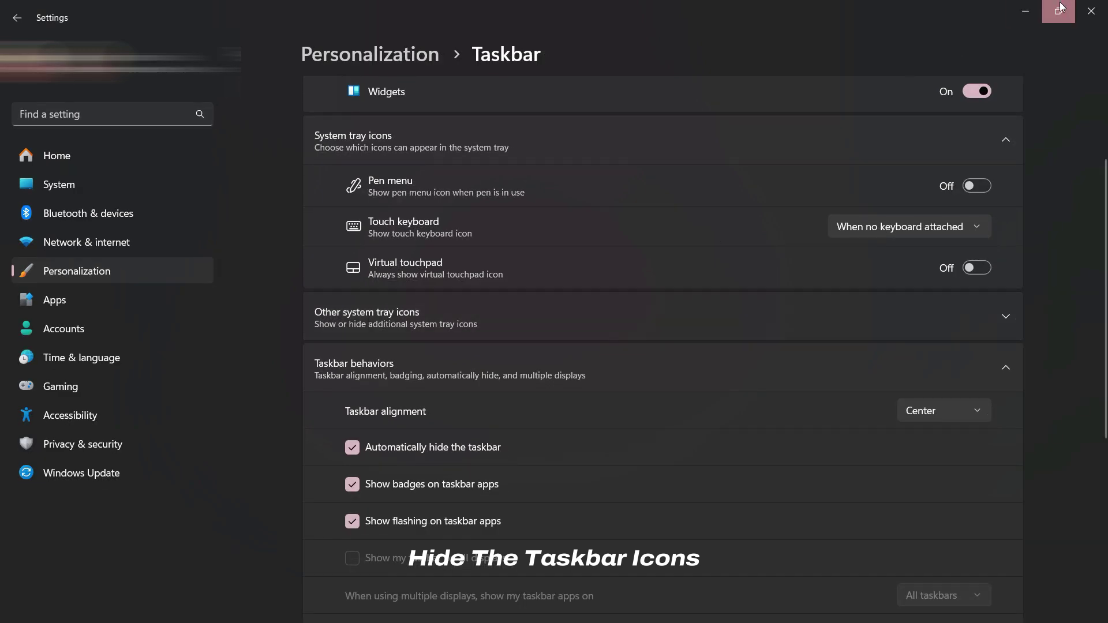
pyautogui.click(1093, 16)
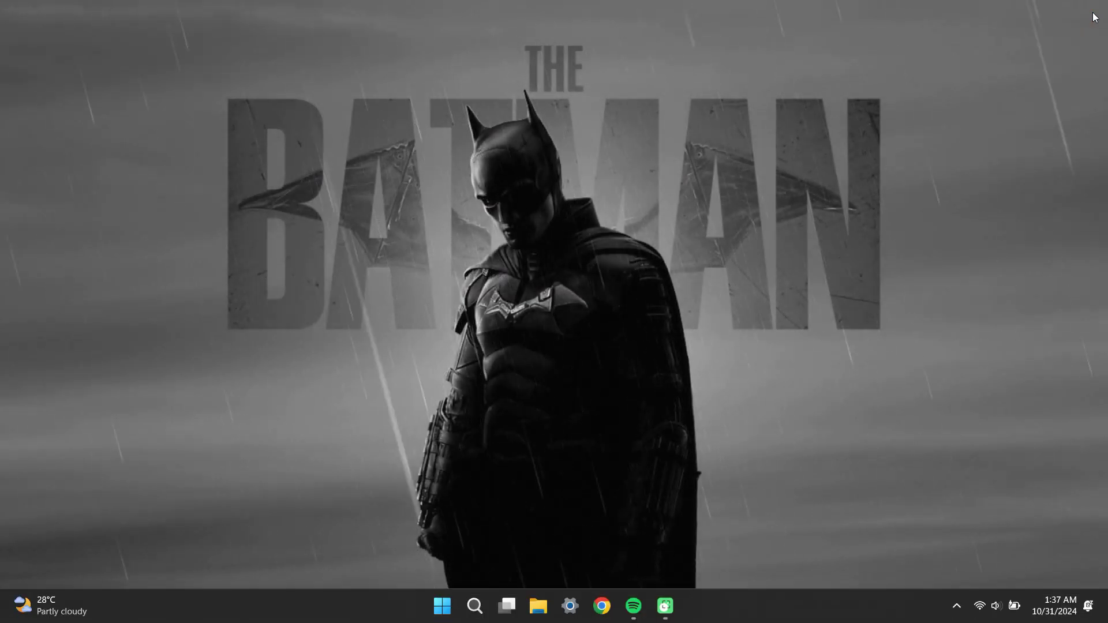
# Step: Open the Manage Rainmeter window from the system tray and refresh all skins
pyautogui.click(957, 607)
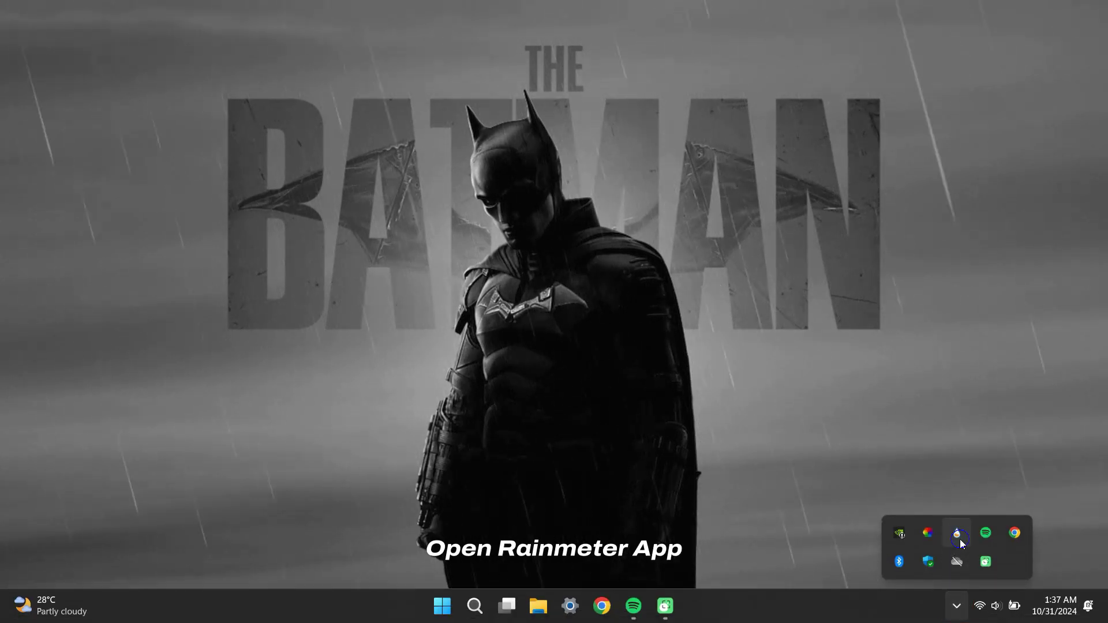
pyautogui.rightClick(960, 539)
pyautogui.click(1004, 349)
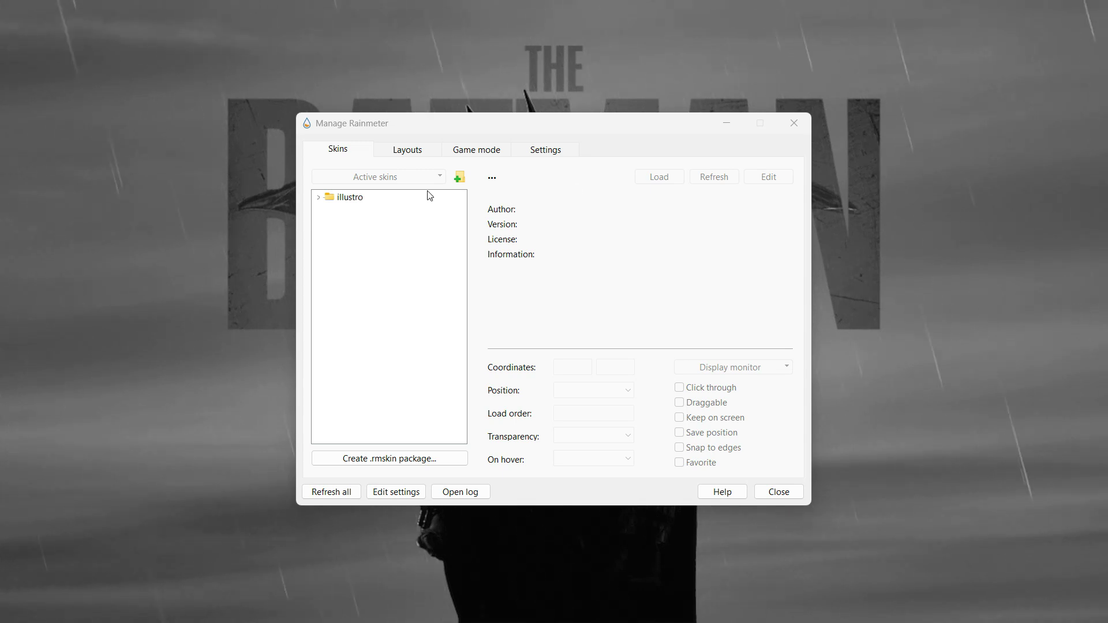
pyautogui.click(332, 491)
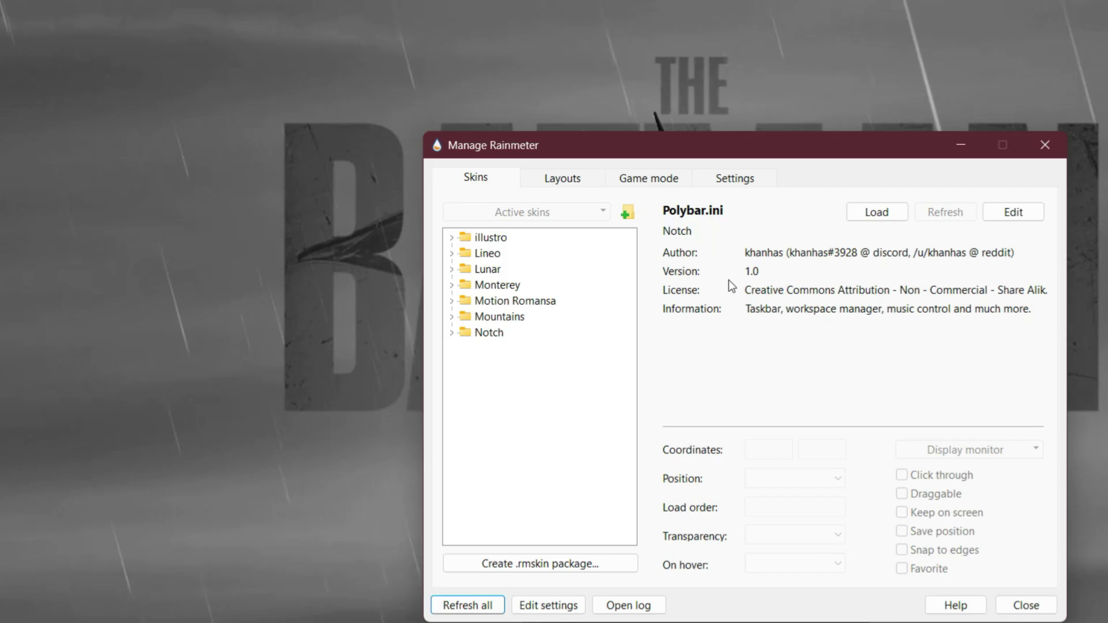
# Step: Load the Date.ini skin from the Lineo Date folder
pyautogui.click(449, 252)
pyautogui.click(462, 266)
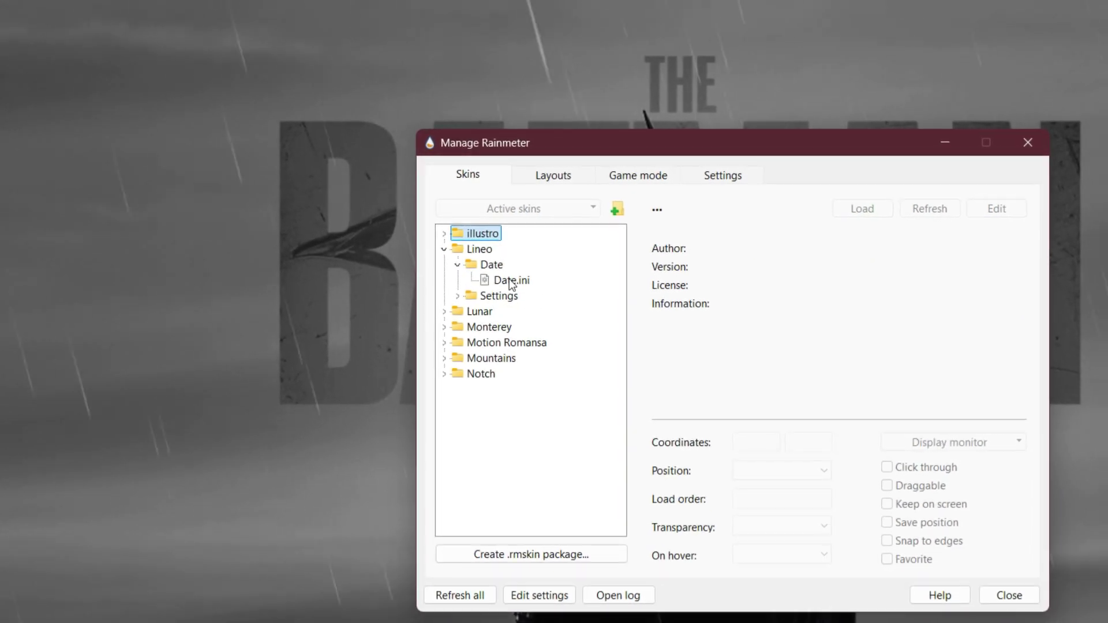
pyautogui.rightClick(509, 282)
pyautogui.click(540, 286)
# Step: Load the E-mail.ini and Facebook.ini skins from the Lunar folder
pyautogui.click(440, 310)
pyautogui.click(453, 324)
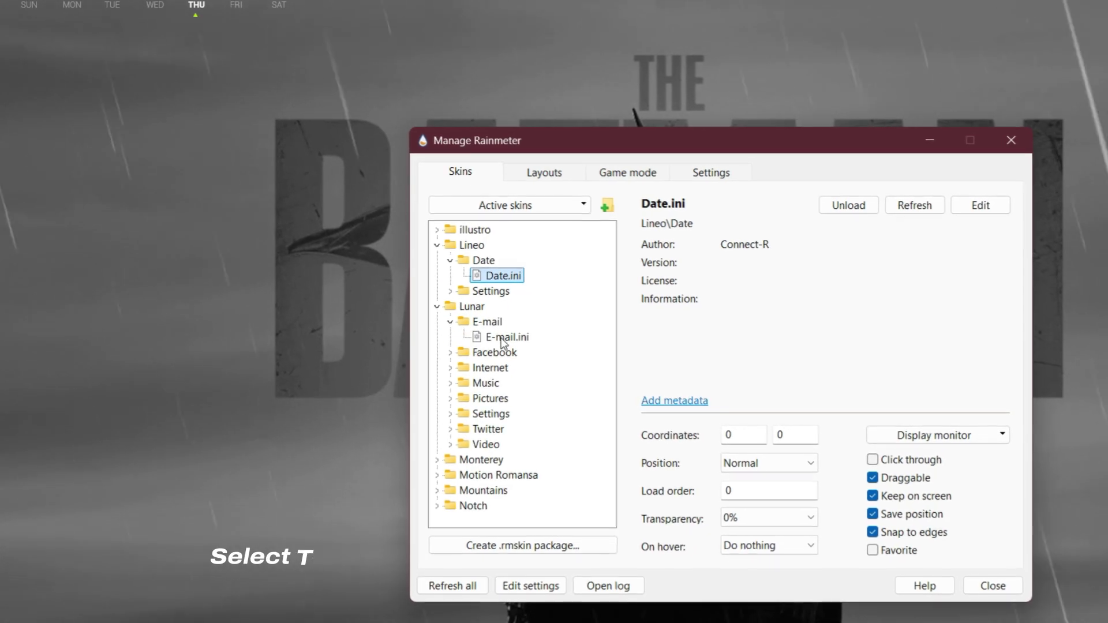
pyautogui.rightClick(509, 341)
pyautogui.click(546, 349)
pyautogui.click(446, 350)
pyautogui.rightClick(498, 364)
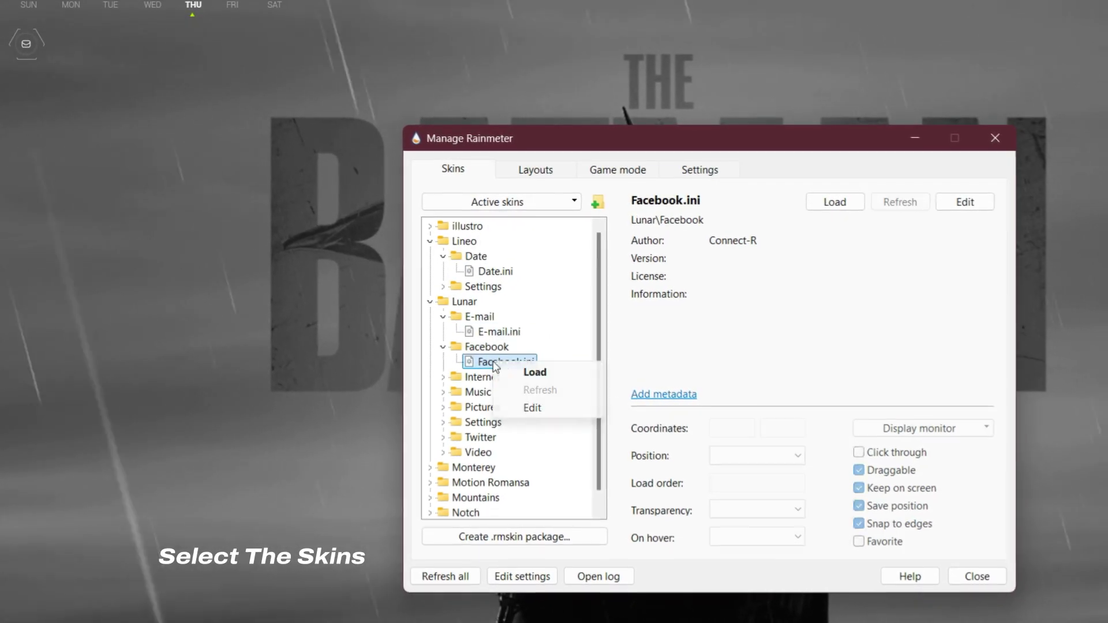
pyautogui.click(532, 371)
# Step: Load the Internet.ini and Music.ini skins from the Lunar folder
pyautogui.click(440, 374)
pyautogui.rightClick(500, 389)
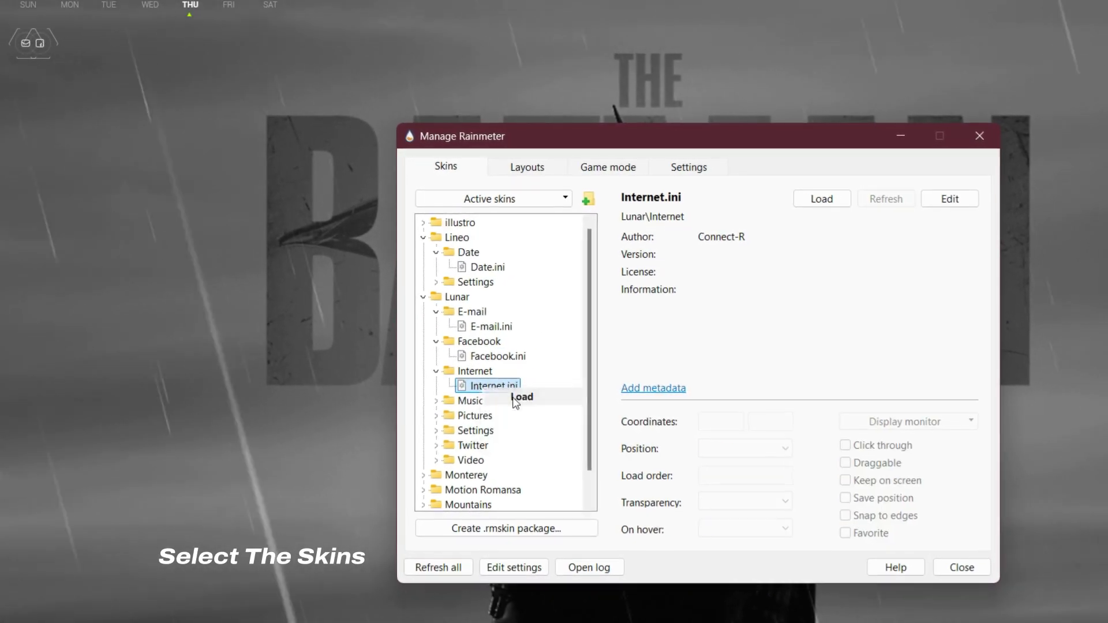
pyautogui.click(524, 395)
pyautogui.click(440, 404)
pyautogui.rightClick(485, 413)
pyautogui.click(511, 418)
# Step: Load the Pictures.ini and Twitter.ini skins from the Lunar folder
pyautogui.click(433, 428)
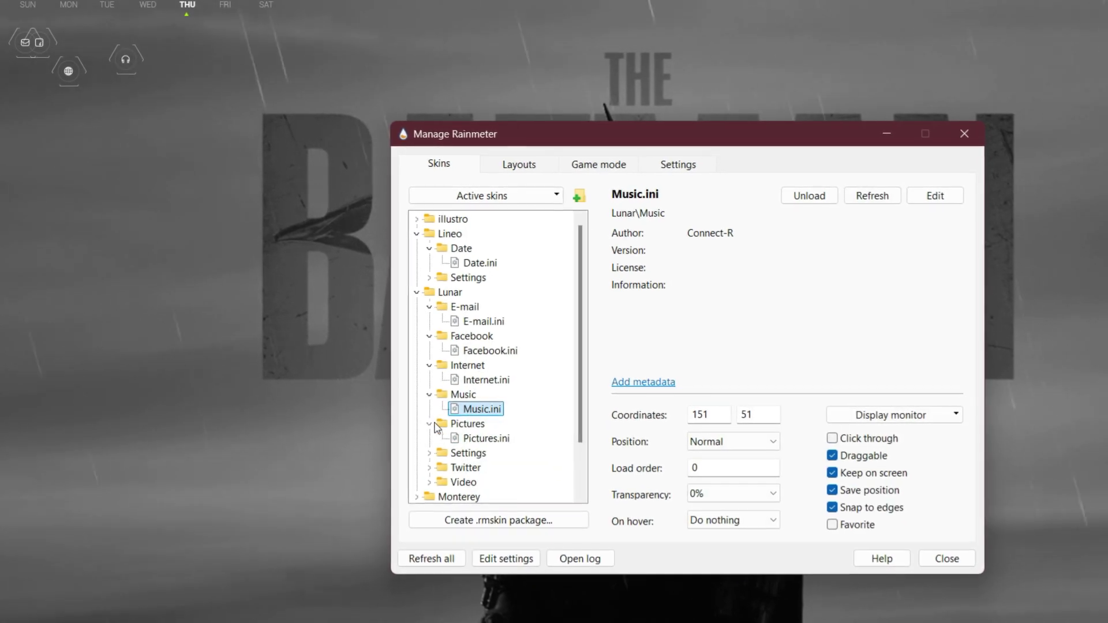
pyautogui.rightClick(488, 442)
pyautogui.click(520, 449)
pyautogui.click(445, 463)
pyautogui.rightClick(483, 478)
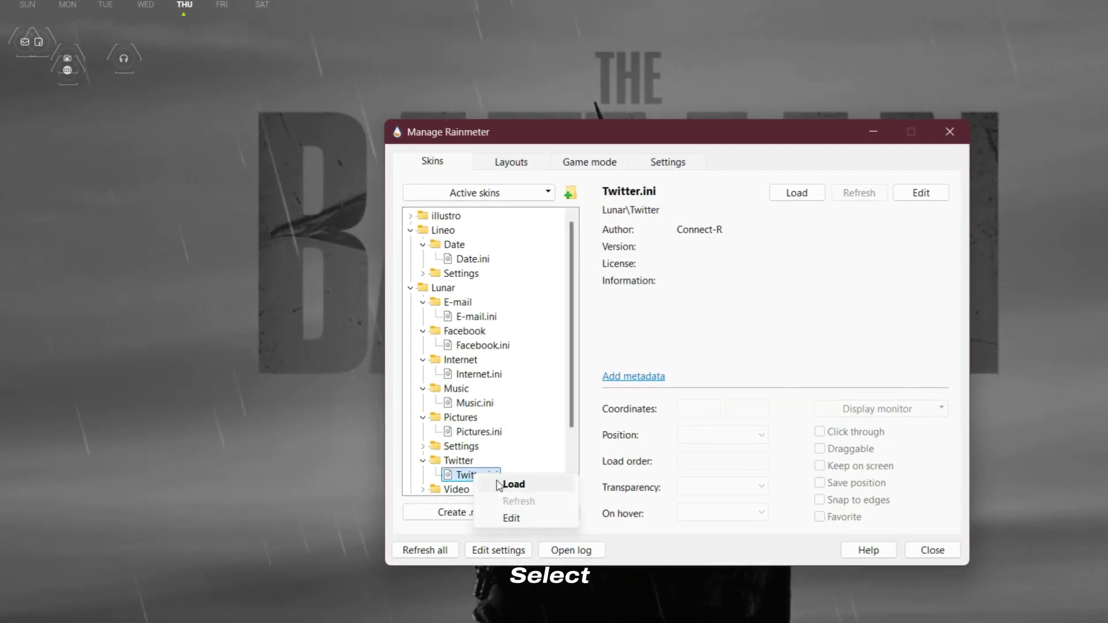
pyautogui.click(512, 485)
# Step: Load the Video.ini skin from the Lunar Video folder
pyautogui.scroll(-2, 430, 427)
pyautogui.click(420, 414)
pyautogui.rightClick(465, 429)
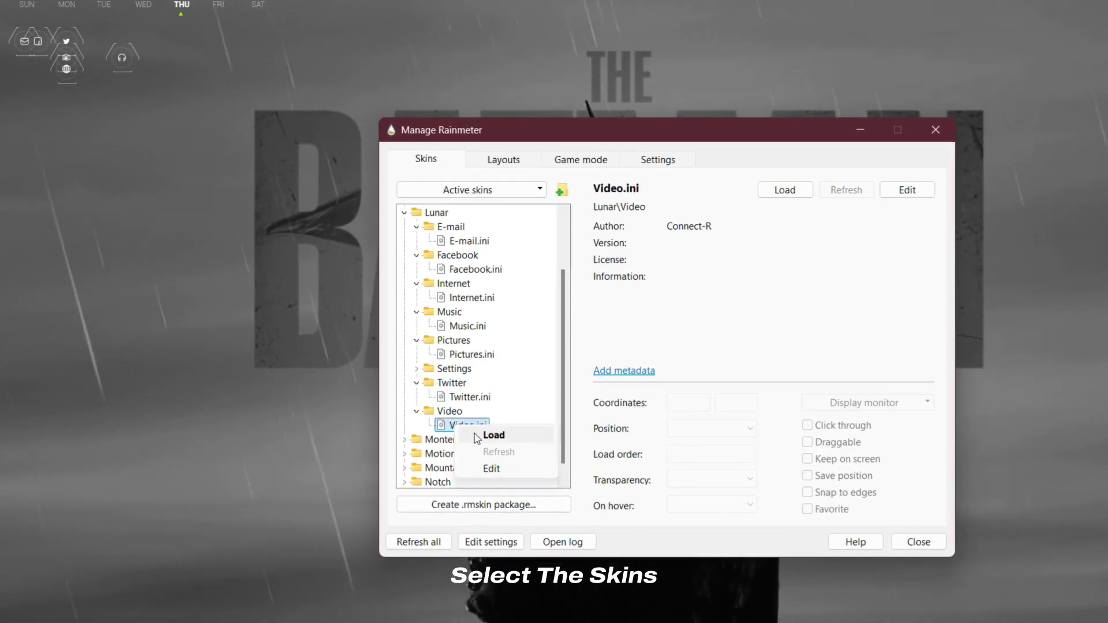
pyautogui.click(495, 435)
# Step: Load the Time and Date.ini and Time Of Day.ini skins from the Motion Romansa folder
pyautogui.click(408, 457)
pyautogui.click(413, 451)
pyautogui.rightClick(465, 464)
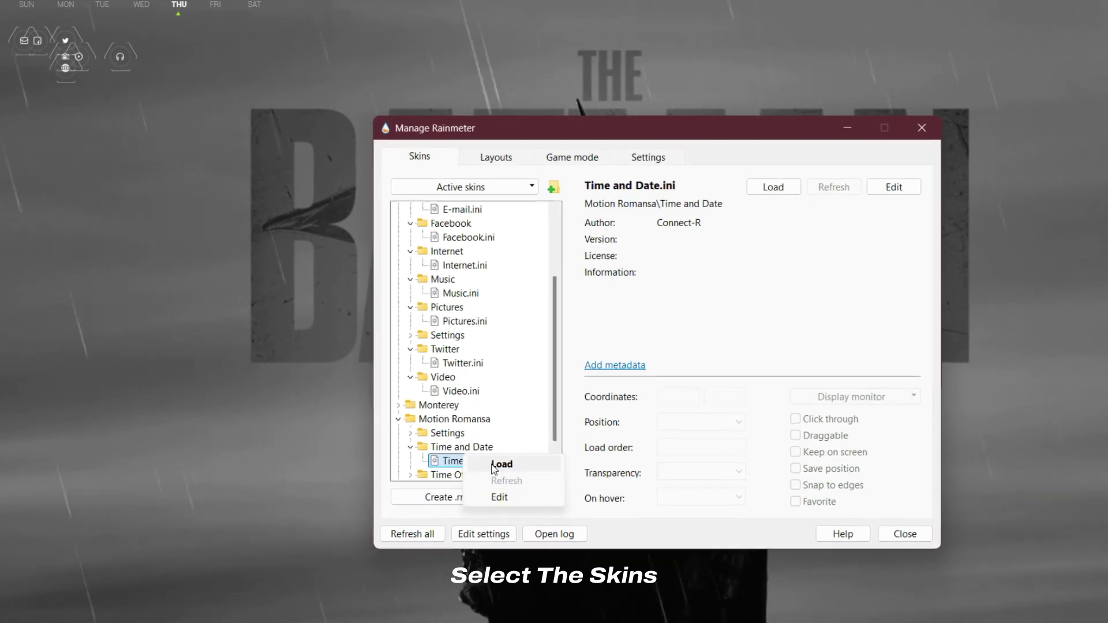
pyautogui.click(495, 471)
pyautogui.scroll(-1, 456, 444)
pyautogui.click(414, 437)
pyautogui.rightClick(462, 444)
pyautogui.click(488, 452)
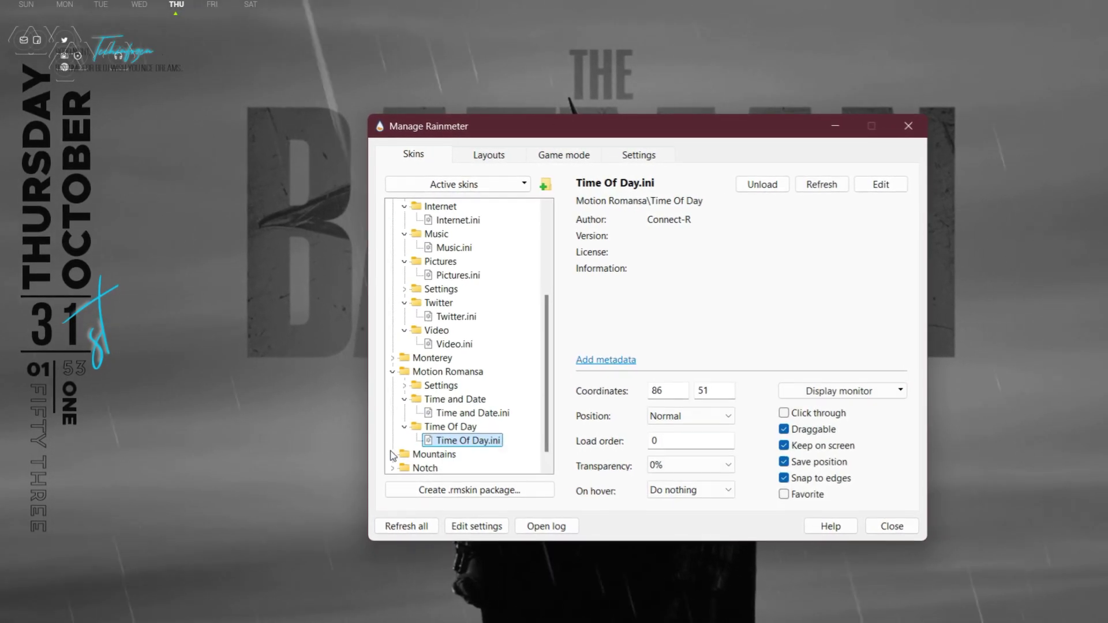
# Step: Load the Visualizer.ini skin from Mountains and the Polybar.ini skin from Notch
pyautogui.click(396, 458)
pyautogui.click(402, 452)
pyautogui.rightClick(459, 448)
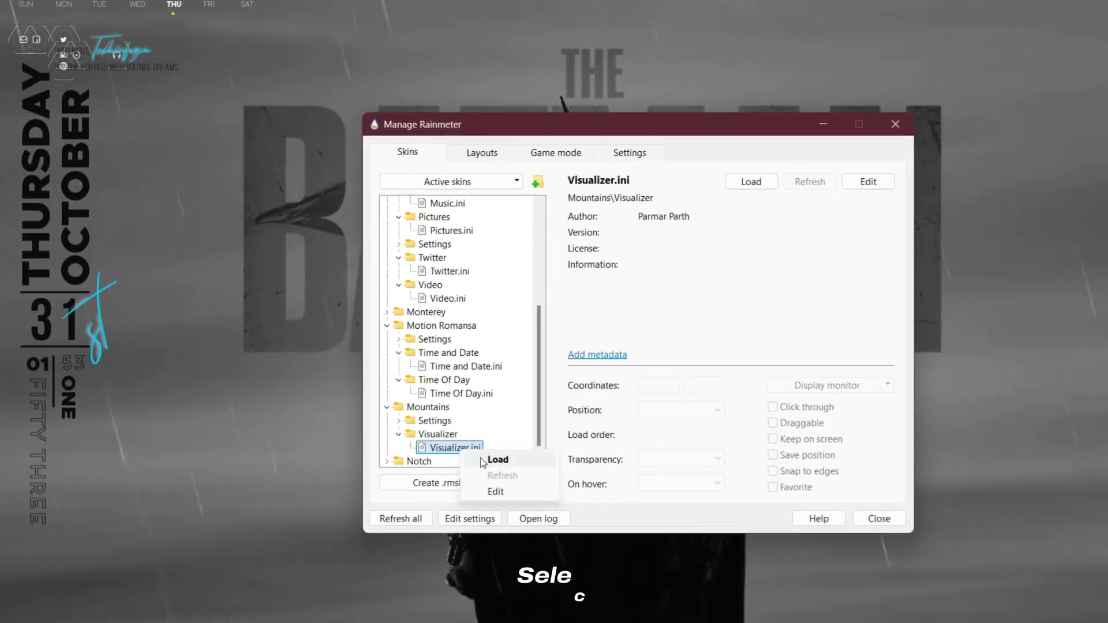
pyautogui.click(491, 458)
pyautogui.doubleClick(430, 464)
pyautogui.rightClick(436, 445)
pyautogui.click(462, 456)
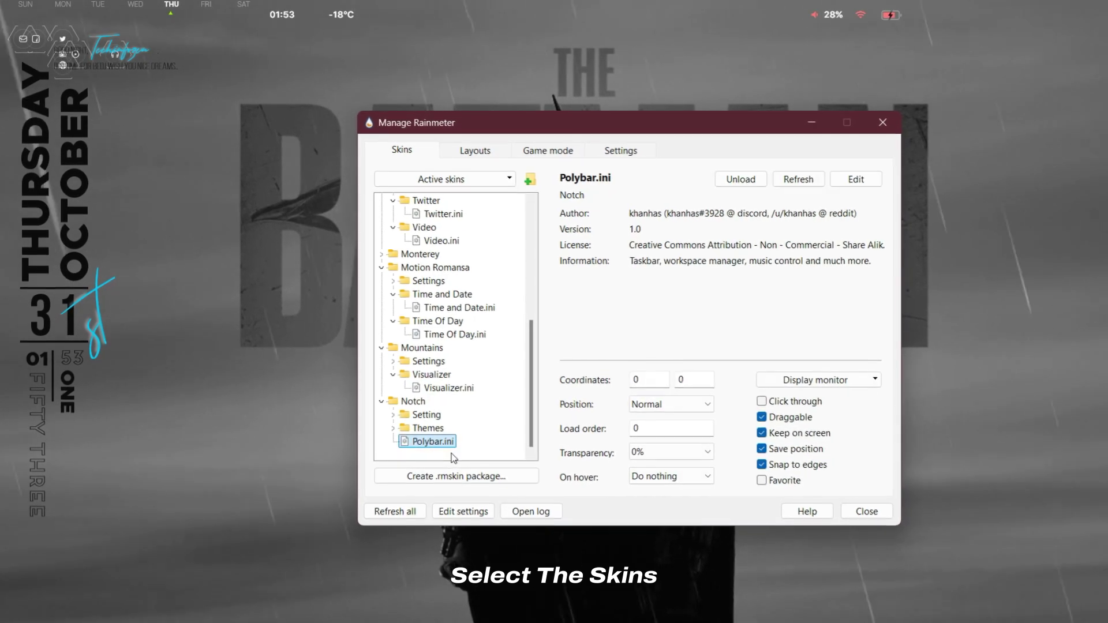
# Step: Enable the Music widget through the Monterey Settings.ini skin, refresh all skins, and minimize the Manage Rainmeter window
pyautogui.click(378, 253)
pyautogui.click(432, 292)
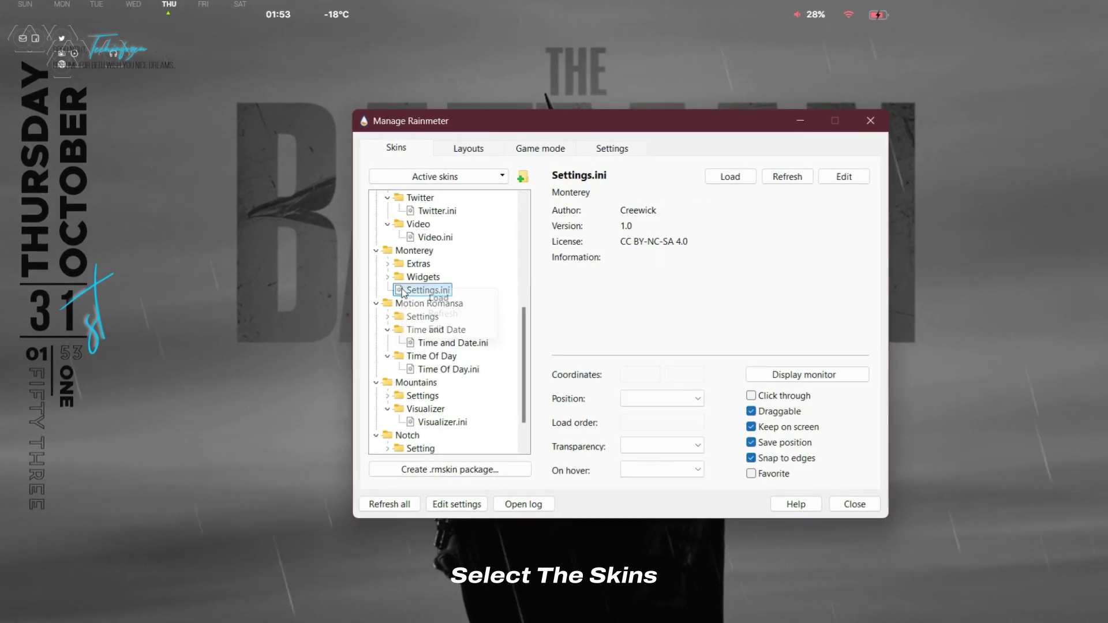
pyautogui.rightClick(432, 292)
pyautogui.click(438, 298)
pyautogui.click(321, 240)
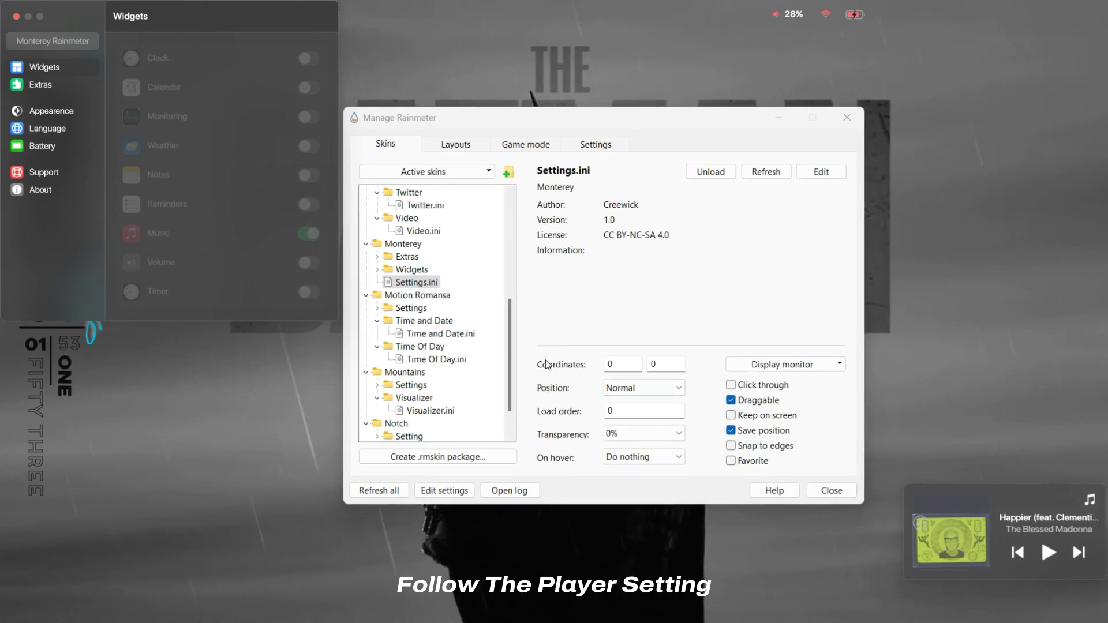
pyautogui.click(17, 22)
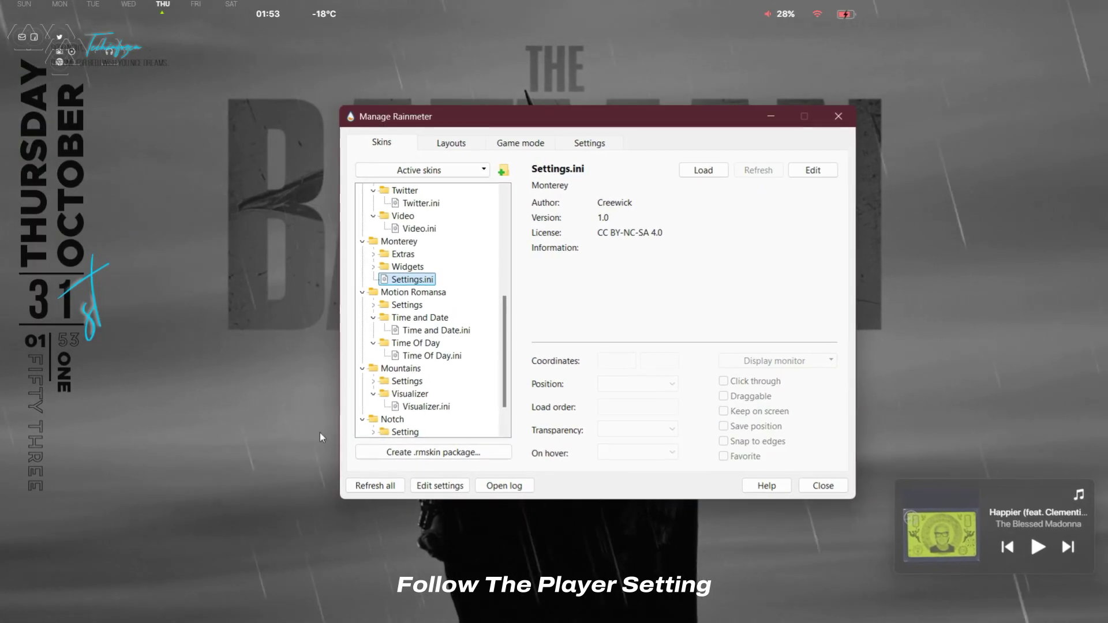
pyautogui.click(370, 486)
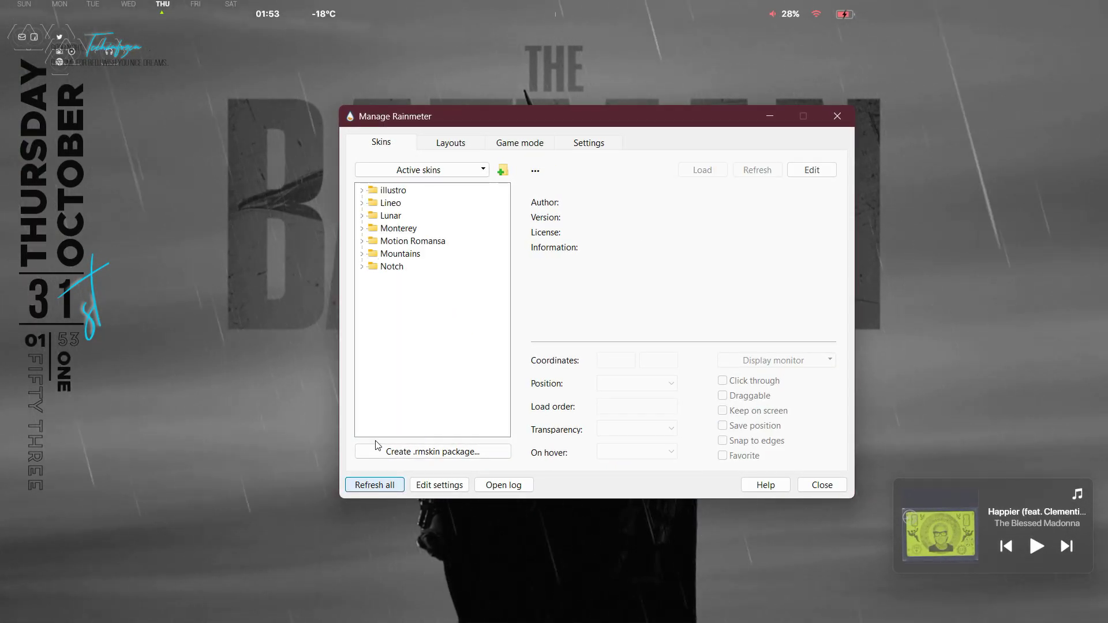
pyautogui.click(777, 118)
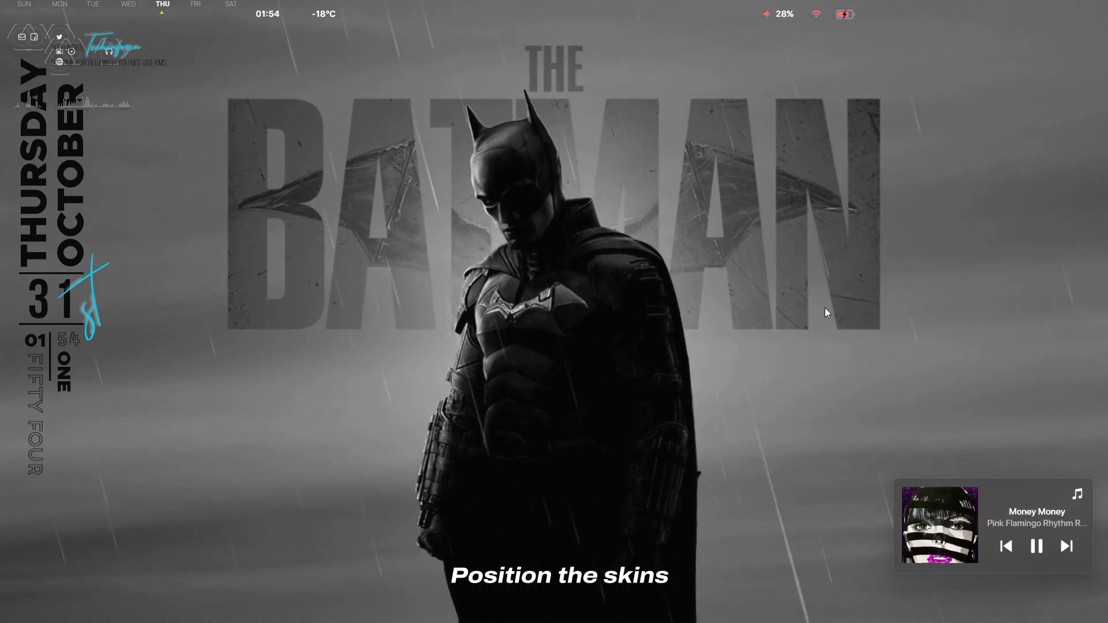
# Step: Place the greeting below the BATMAN title, the vertical date on the desktop's left side, and the visualizer above the lowered music player
pyautogui.moveTo(230, 309); pyautogui.dragTo(299, 379)
pyautogui.moveTo(64, 176); pyautogui.dragTo(127, 228)
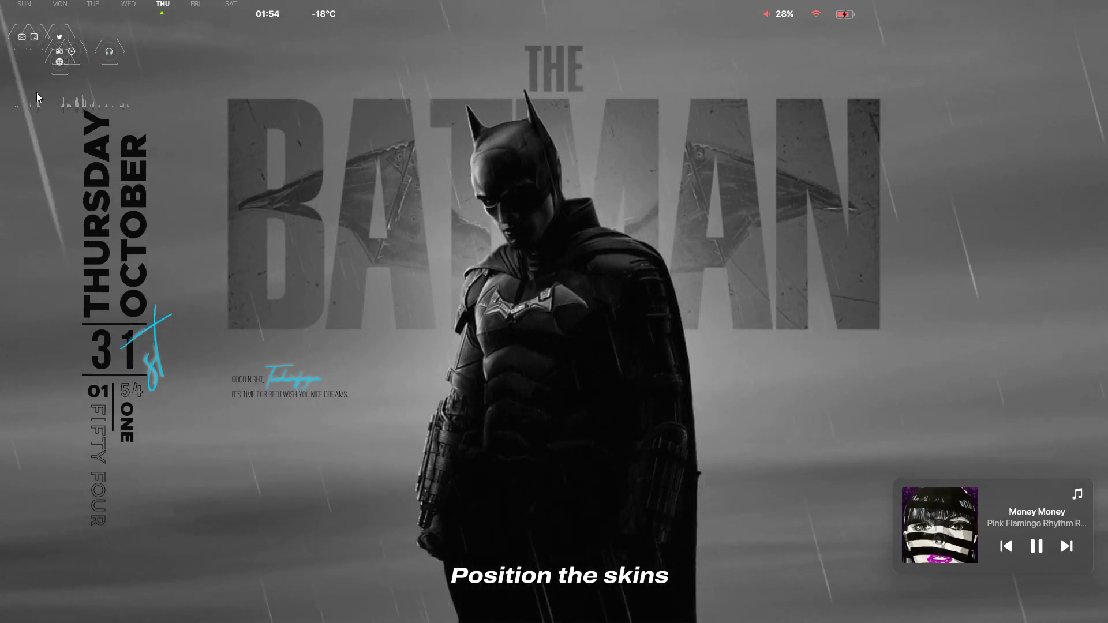
pyautogui.moveTo(70, 105); pyautogui.dragTo(998, 441)
pyautogui.moveTo(996, 501); pyautogui.dragTo(994, 528)
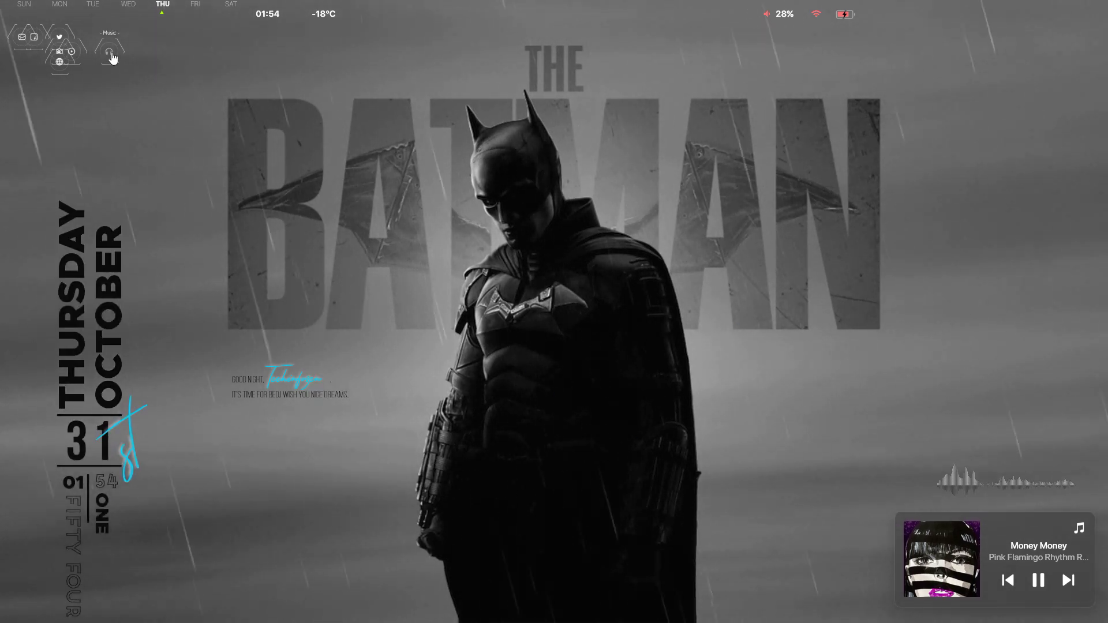
# Step: Arrange the Music, Video, Pictures, Internet, Twitter, Facebook and E-mail icons in a vertical column along the desktop's right side
pyautogui.moveTo(113, 59); pyautogui.dragTo(1018, 108)
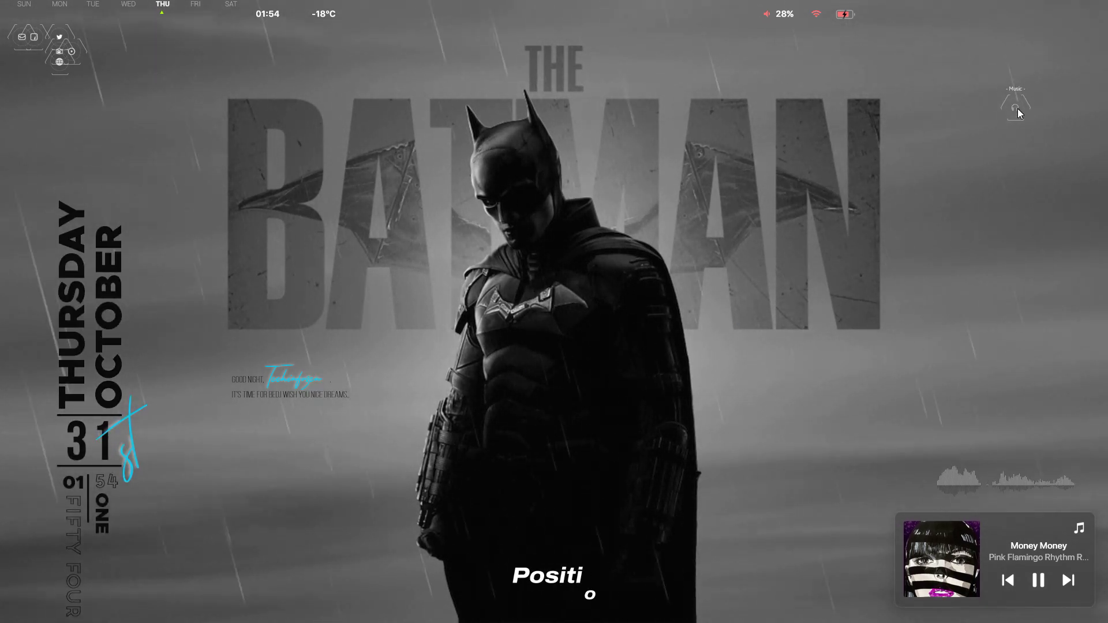
pyautogui.moveTo(71, 52); pyautogui.dragTo(1021, 167)
pyautogui.moveTo(59, 51); pyautogui.dragTo(1021, 199)
pyautogui.moveTo(59, 62); pyautogui.dragTo(633, 185)
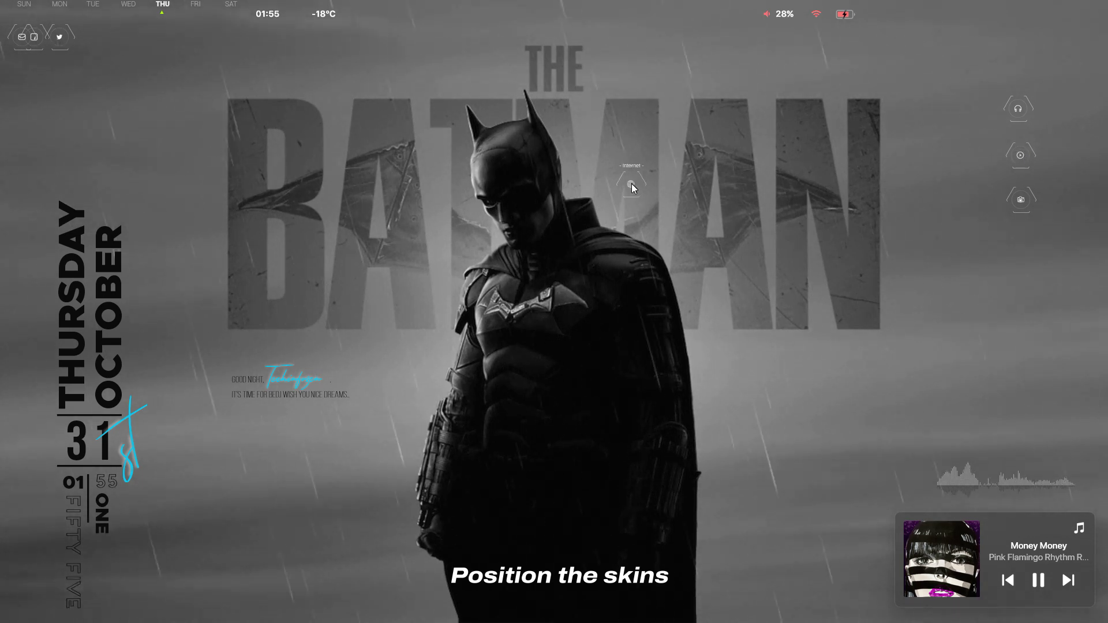
pyautogui.moveTo(1025, 250); pyautogui.dragTo(1023, 253)
pyautogui.moveTo(718, 164); pyautogui.dragTo(1031, 301)
pyautogui.moveTo(1023, 246); pyautogui.dragTo(1024, 247)
pyautogui.moveTo(1028, 299); pyautogui.dragTo(1031, 290)
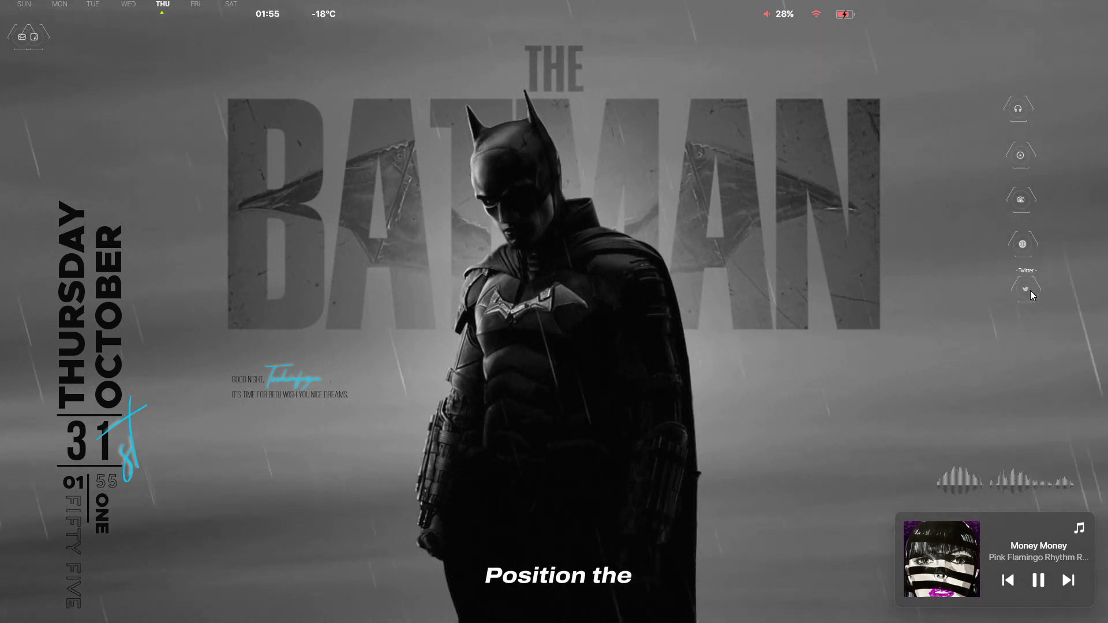
pyautogui.moveTo(31, 34); pyautogui.dragTo(1026, 336)
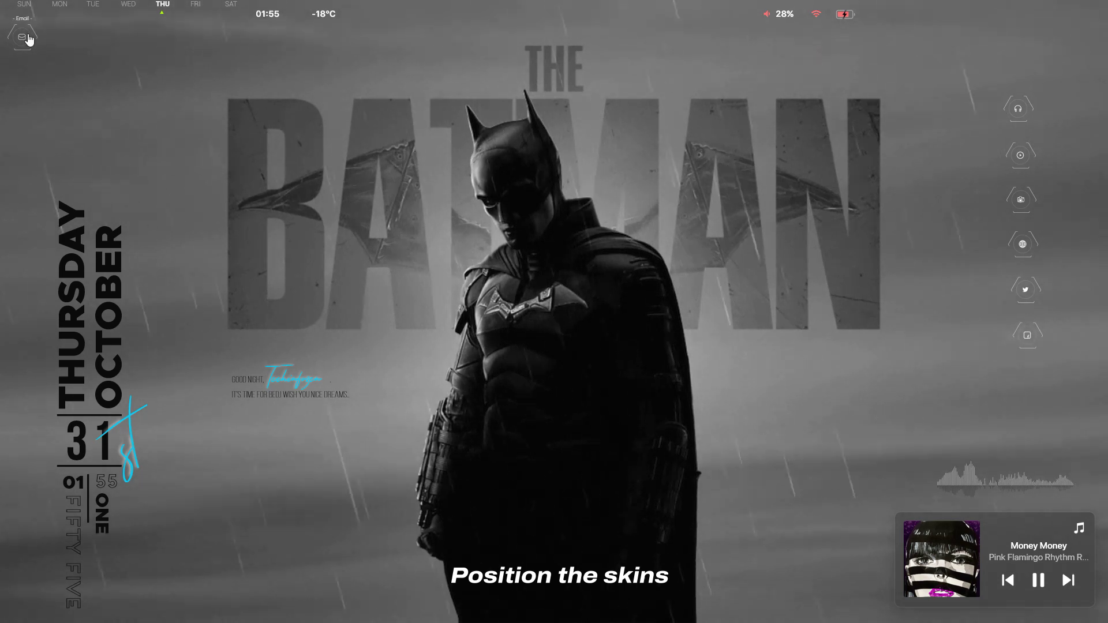
pyautogui.moveTo(1037, 382); pyautogui.dragTo(1035, 382)
# Step: Lower the status bar to just above the BATMAN title, center the weekday strip above THE, and raise the vertical date
pyautogui.moveTo(785, 14); pyautogui.dragTo(783, 89)
pyautogui.moveTo(167, 3); pyautogui.dragTo(599, 32)
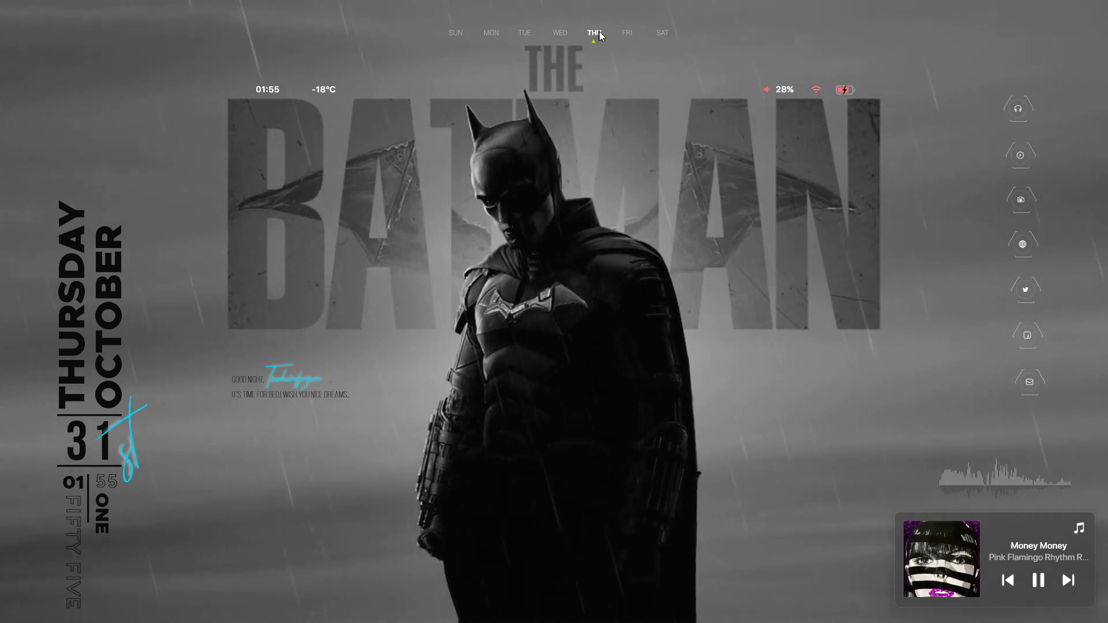
pyautogui.moveTo(115, 318); pyautogui.dragTo(125, 199)
# Step: Set the widget size to 50 in the Monterey appearance settings, and reposition the music player beneath the visualizer
pyautogui.rightClick(995, 532)
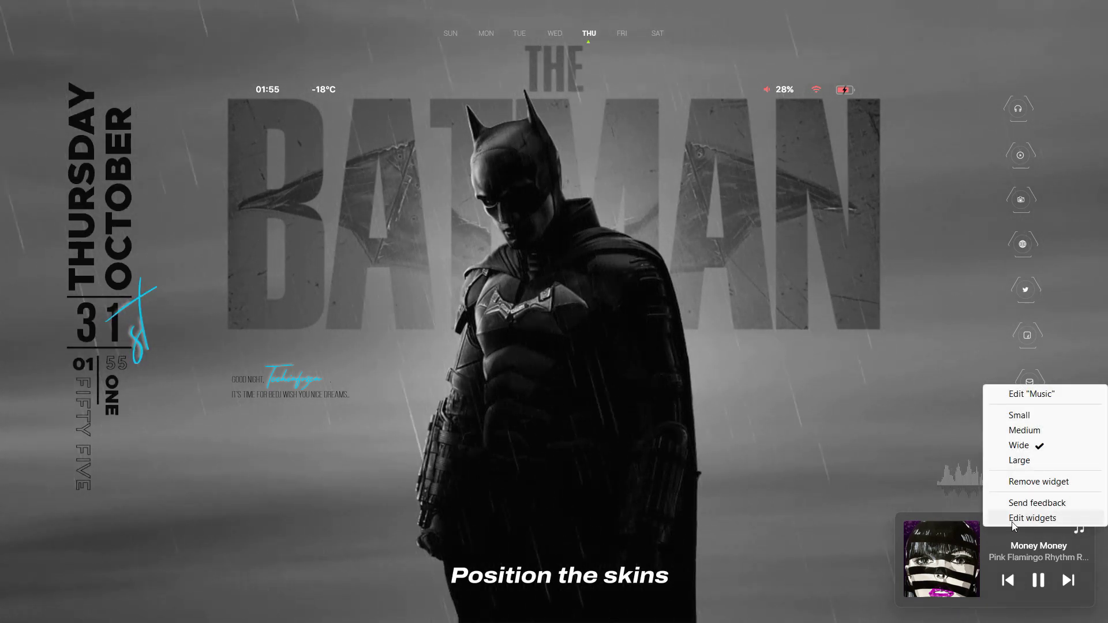
pyautogui.click(1021, 518)
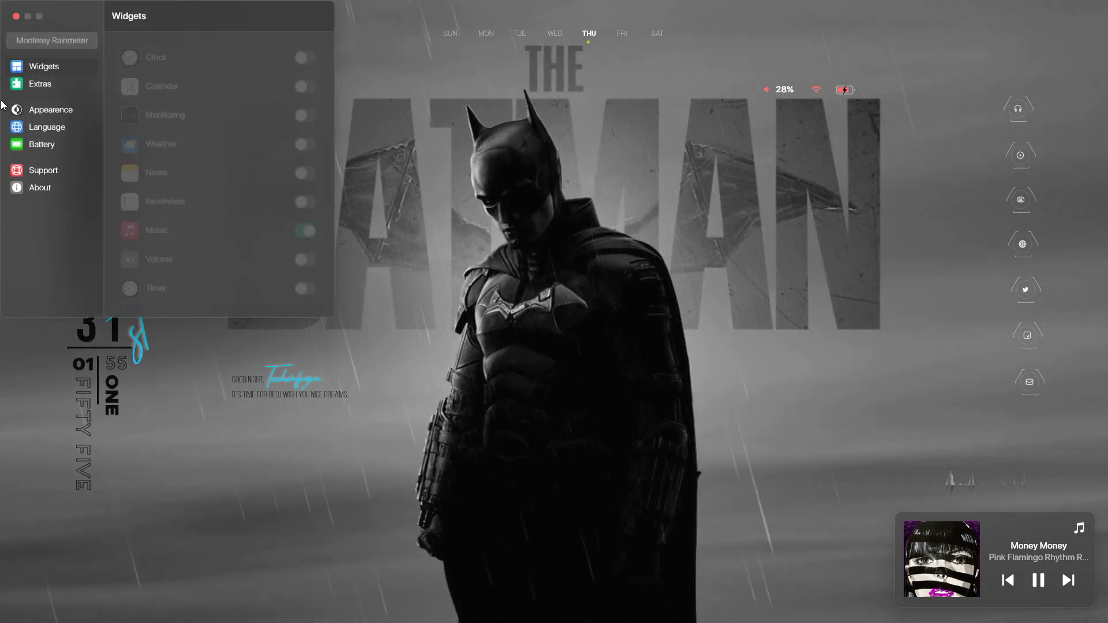
pyautogui.click(35, 113)
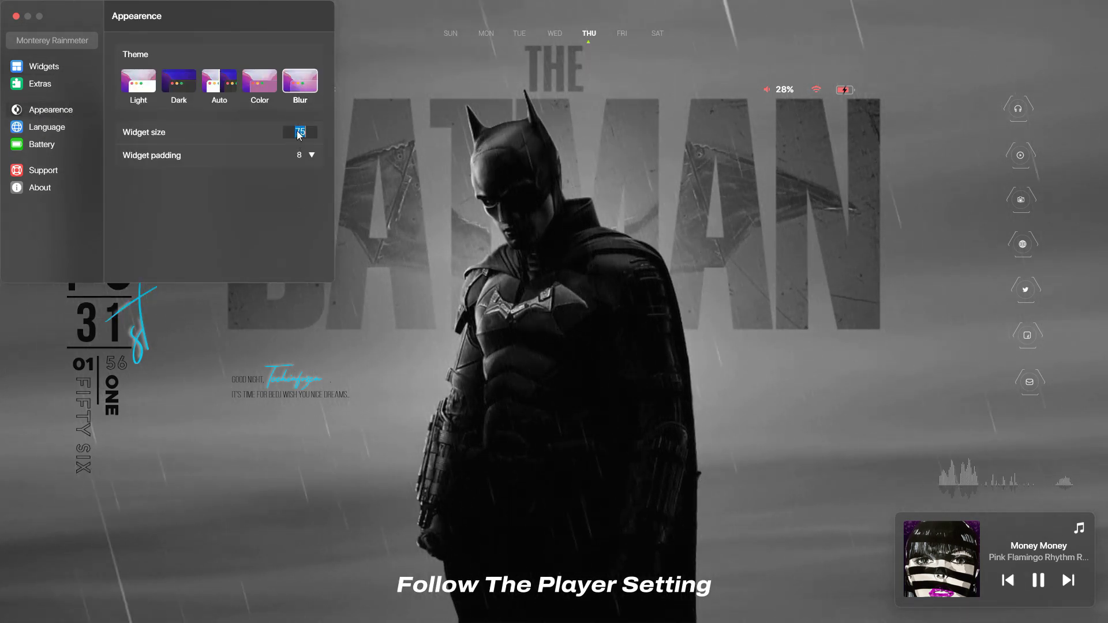
pyautogui.press('Return')
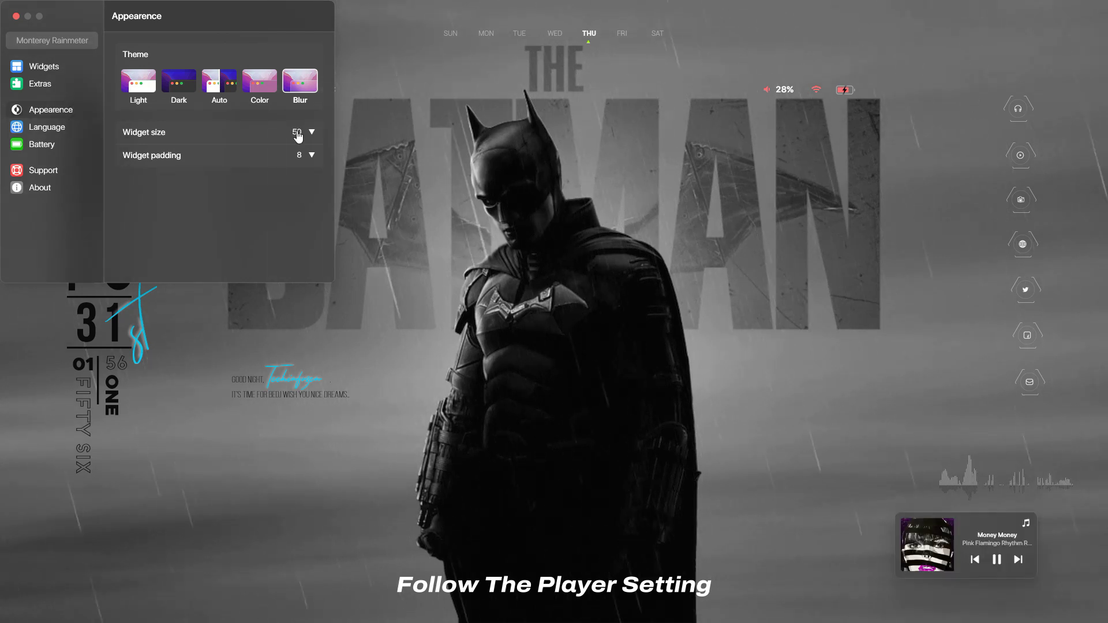
pyautogui.click(16, 16)
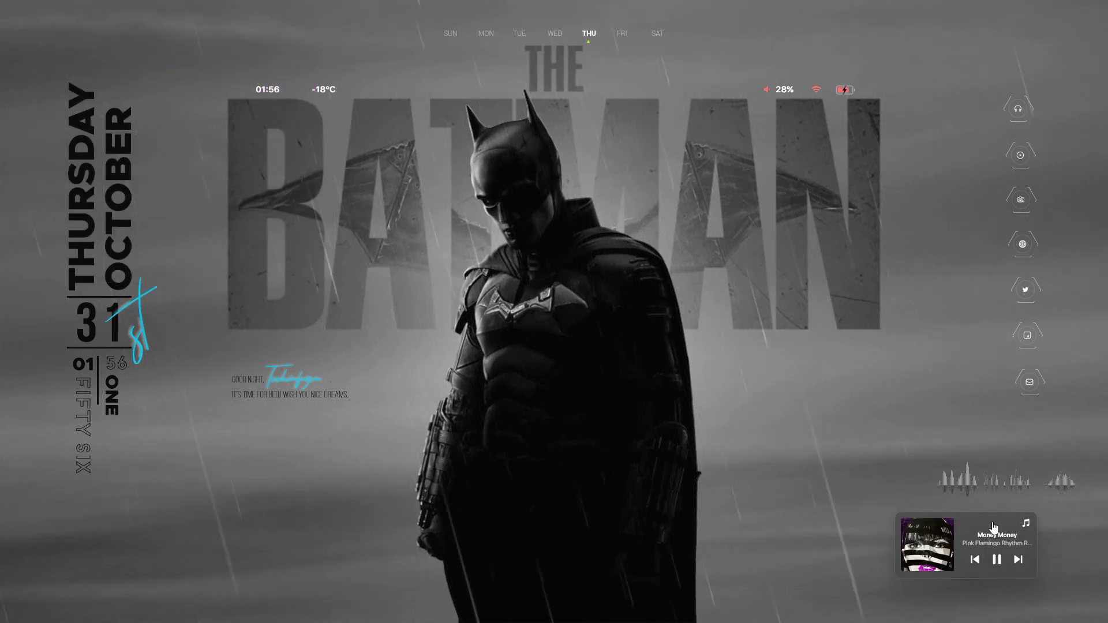
pyautogui.moveTo(993, 525); pyautogui.dragTo(1033, 530)
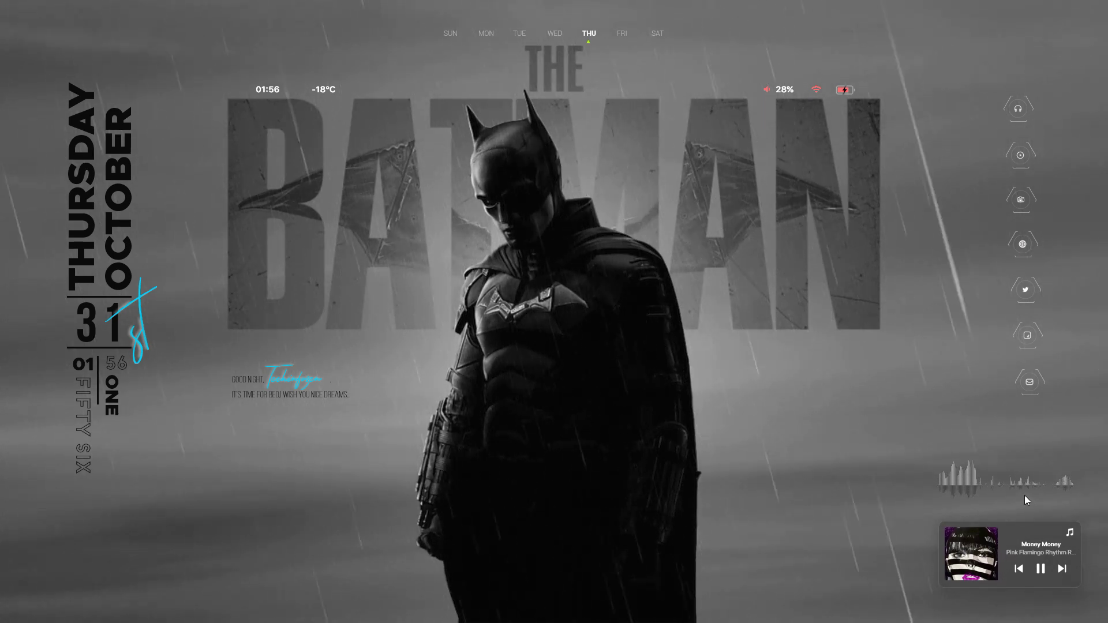
pyautogui.moveTo(1025, 483); pyautogui.dragTo(1029, 469)
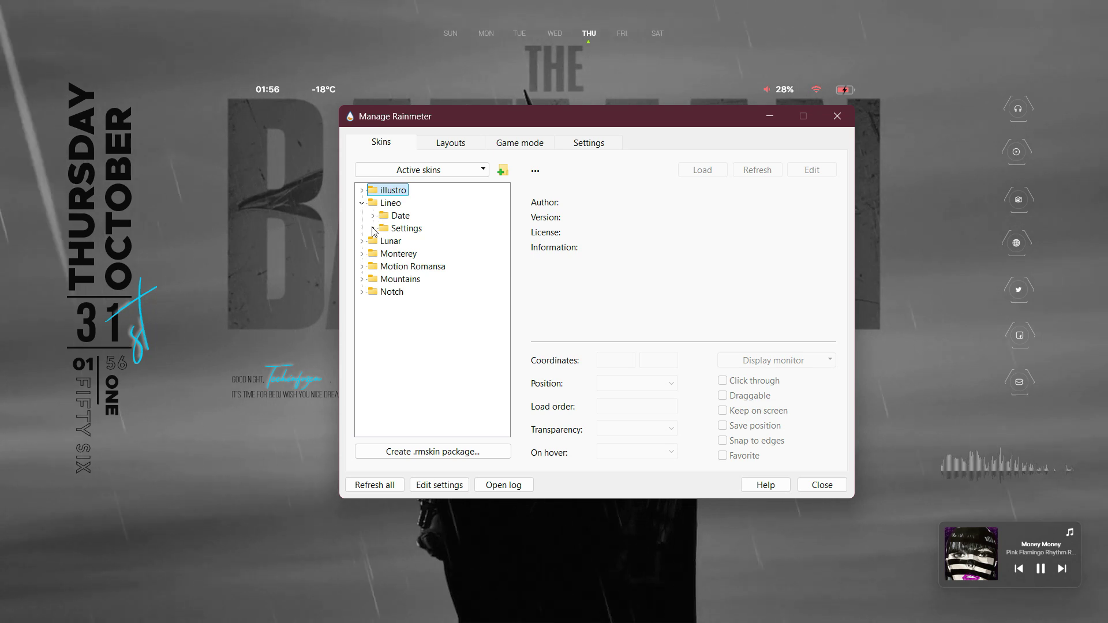
# Step: Review the color and clock options in the Lineo and Lunar Settings.ini skins, closing each settings skin
pyautogui.click(373, 229)
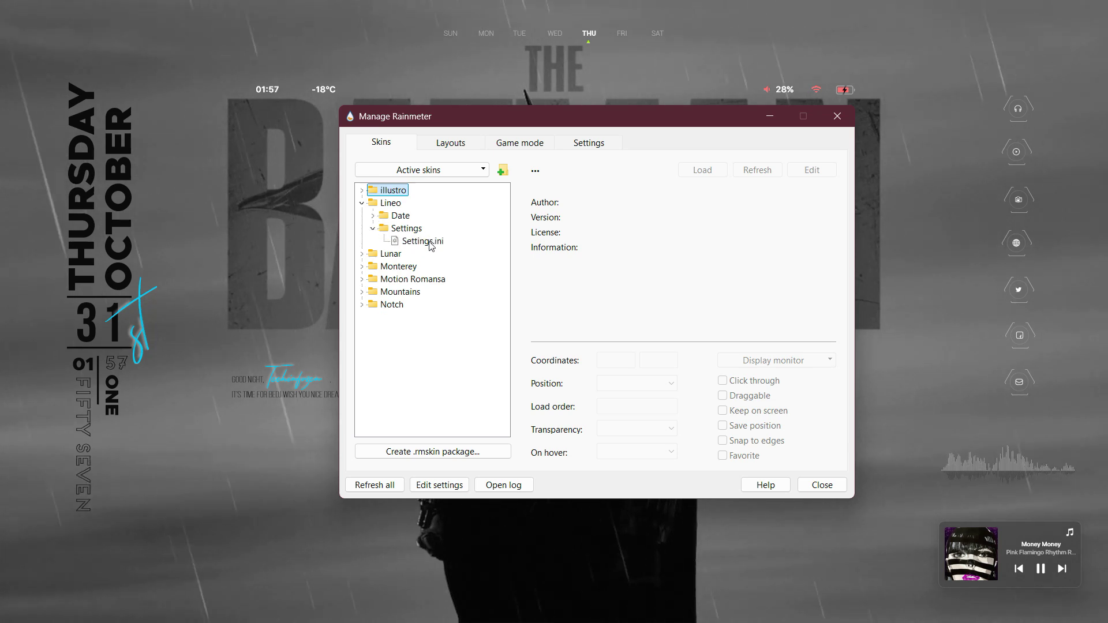
pyautogui.doubleClick(422, 240)
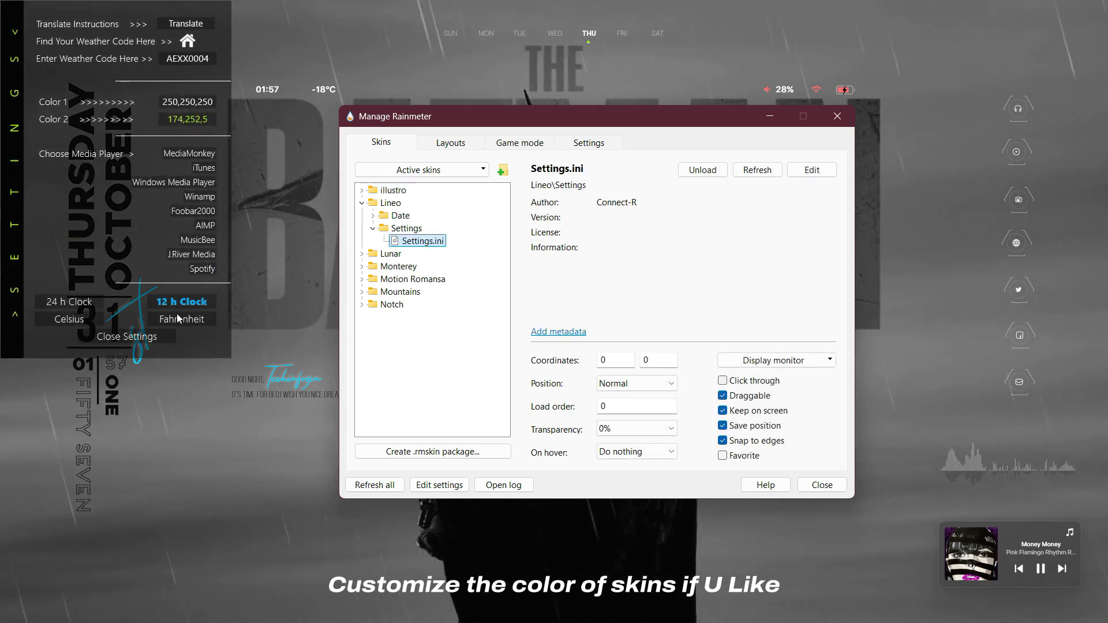
pyautogui.click(127, 337)
pyautogui.click(362, 254)
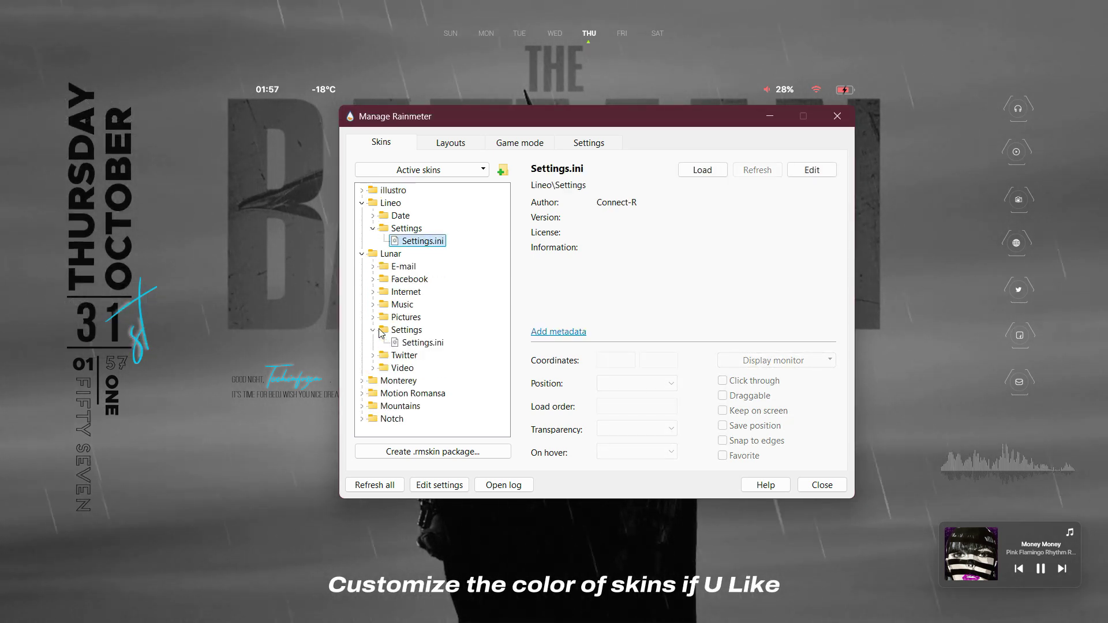
pyautogui.rightClick(429, 344)
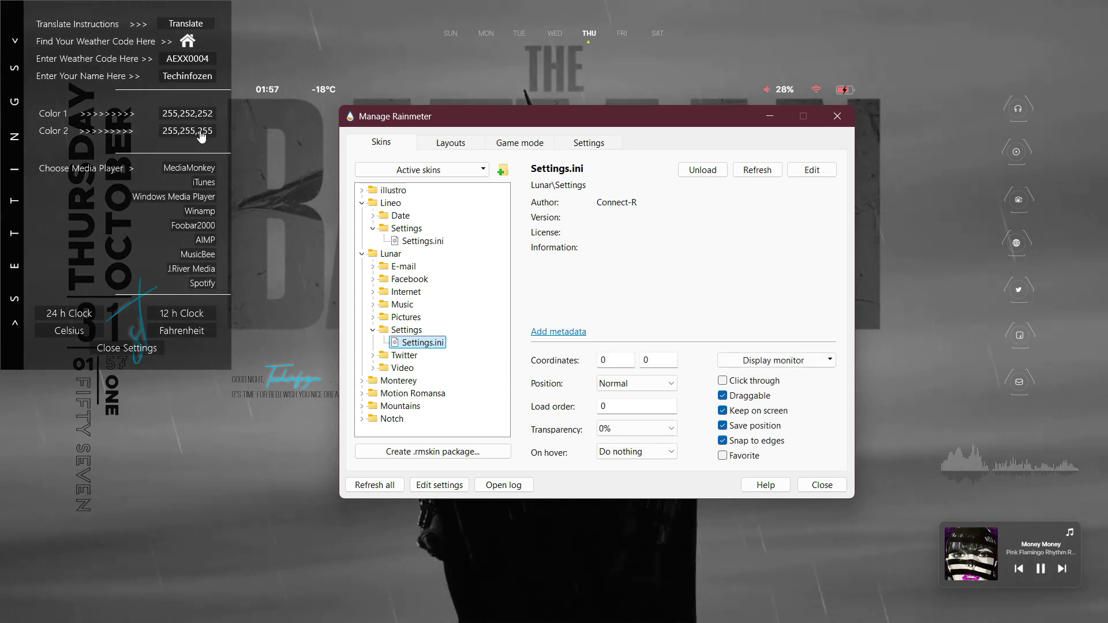
pyautogui.click(127, 348)
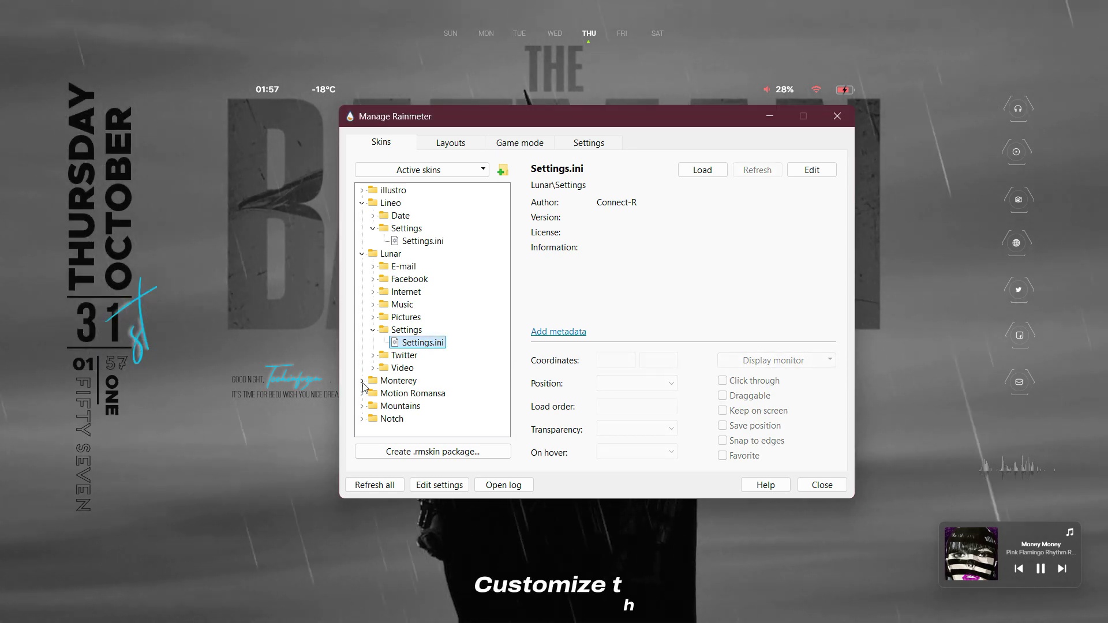
# Step: Load the Mountains Settings.ini skin, review its time, day, date and visualizer color options, and close its settings
pyautogui.click(361, 406)
pyautogui.rightClick(425, 420)
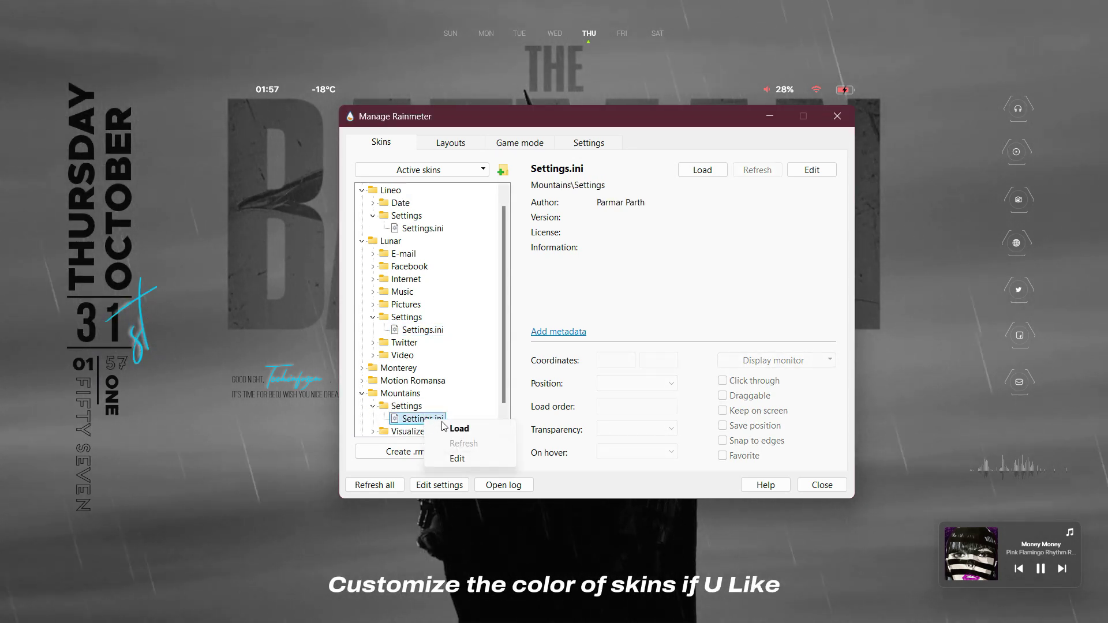
pyautogui.click(453, 428)
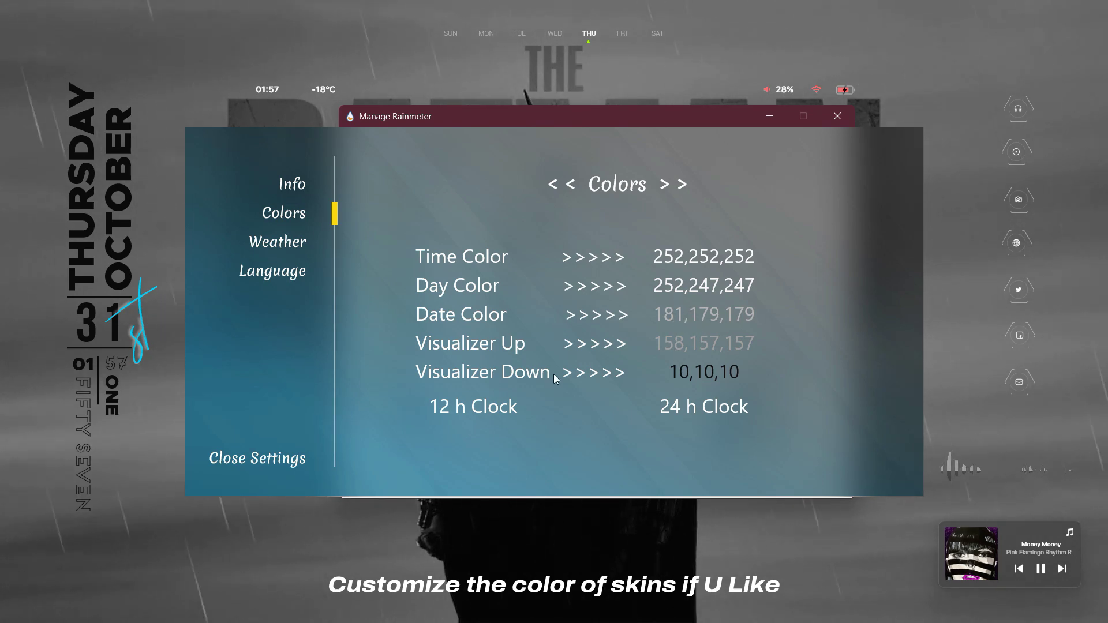
pyautogui.click(258, 458)
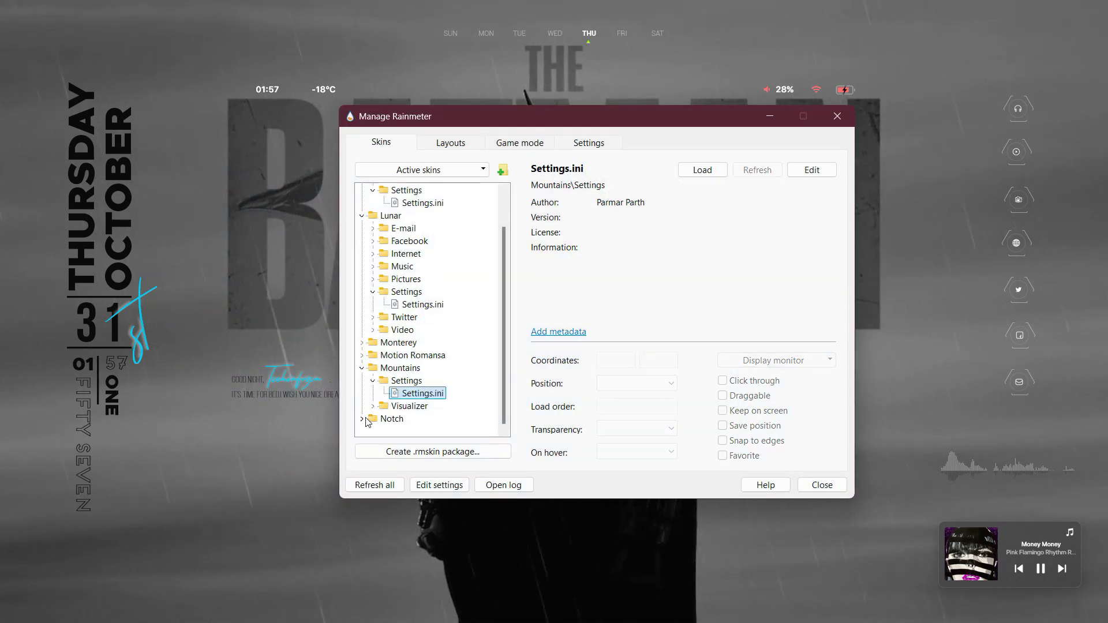
# Step: Refresh all Rainmeter skins and close the Manage Rainmeter window to reveal the finished desktop
pyautogui.click(362, 420)
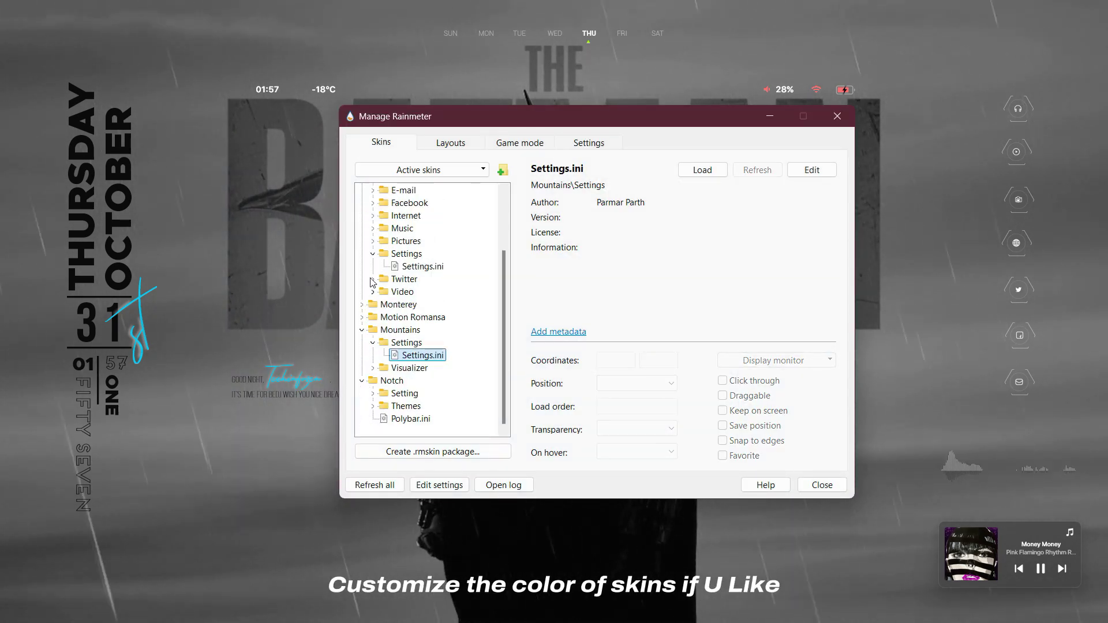
pyautogui.click(362, 381)
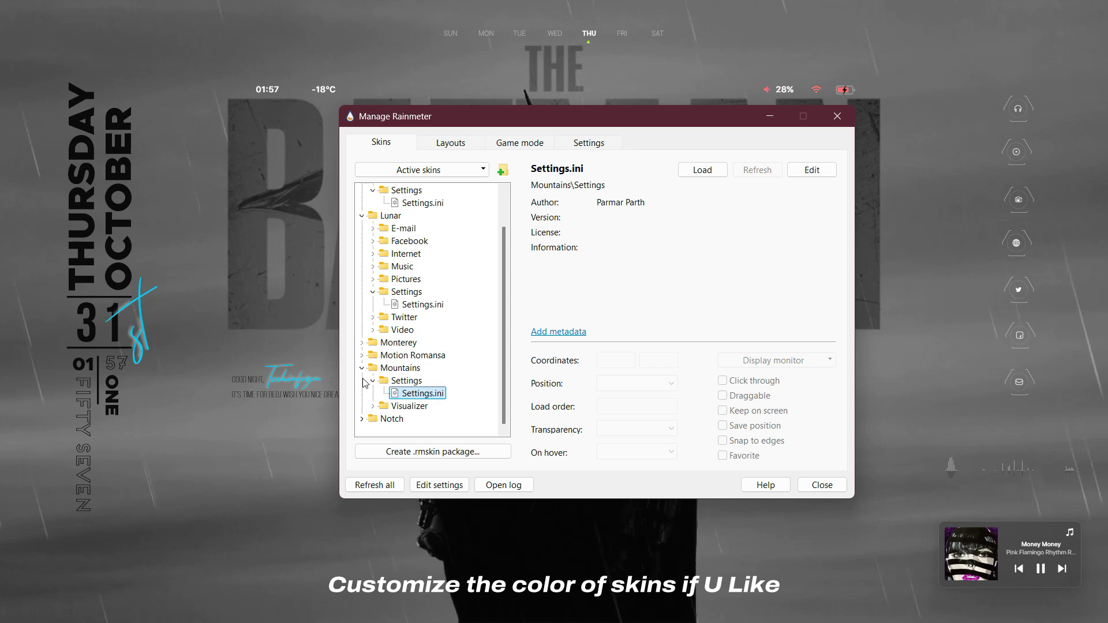
pyautogui.click(376, 485)
pyautogui.click(842, 119)
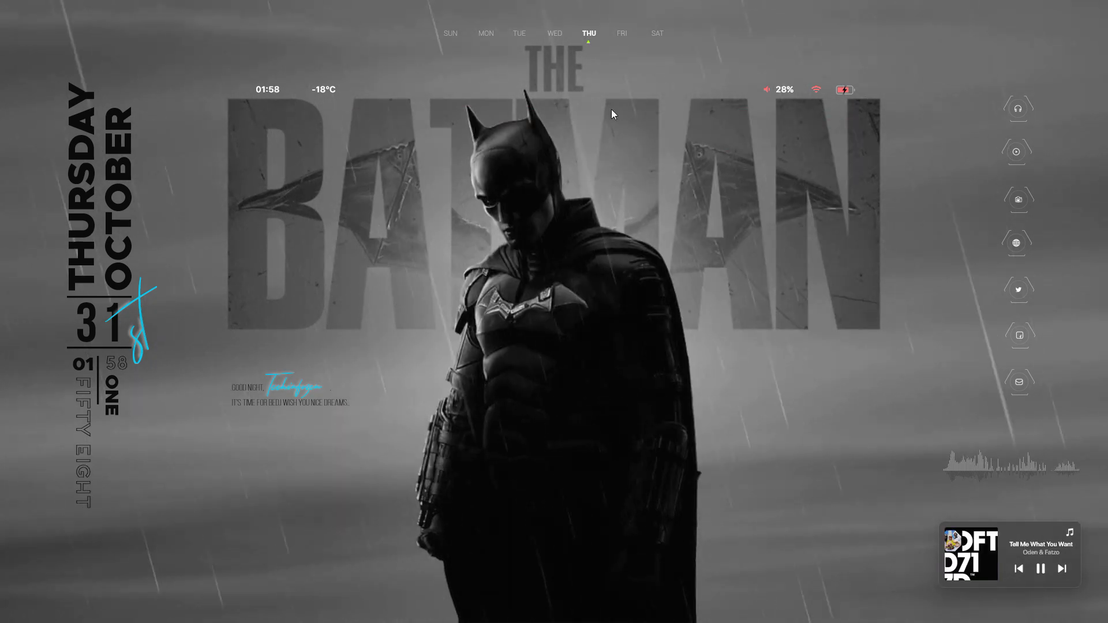